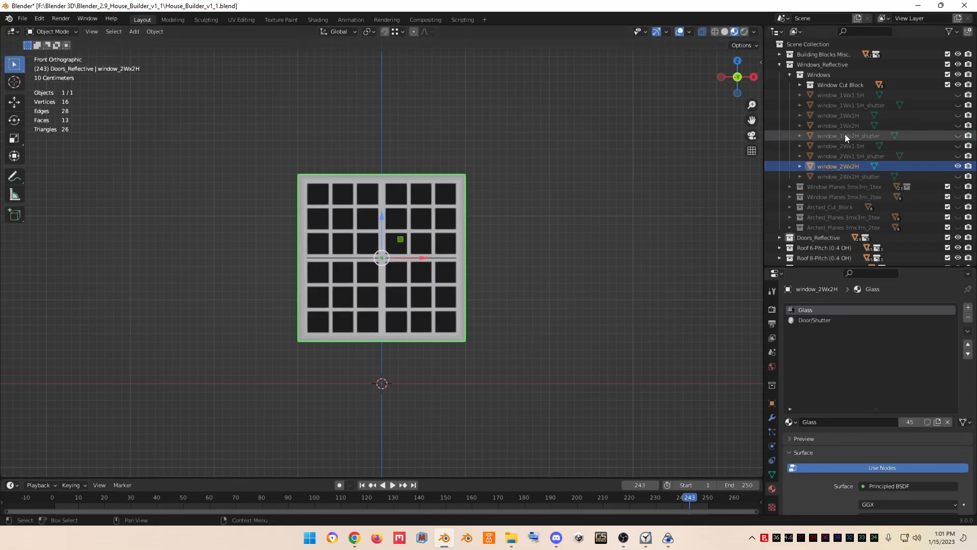
- Duplicate the window_2Wx2H object in place and hide the original
key(shift+d)
right_click(413, 283)
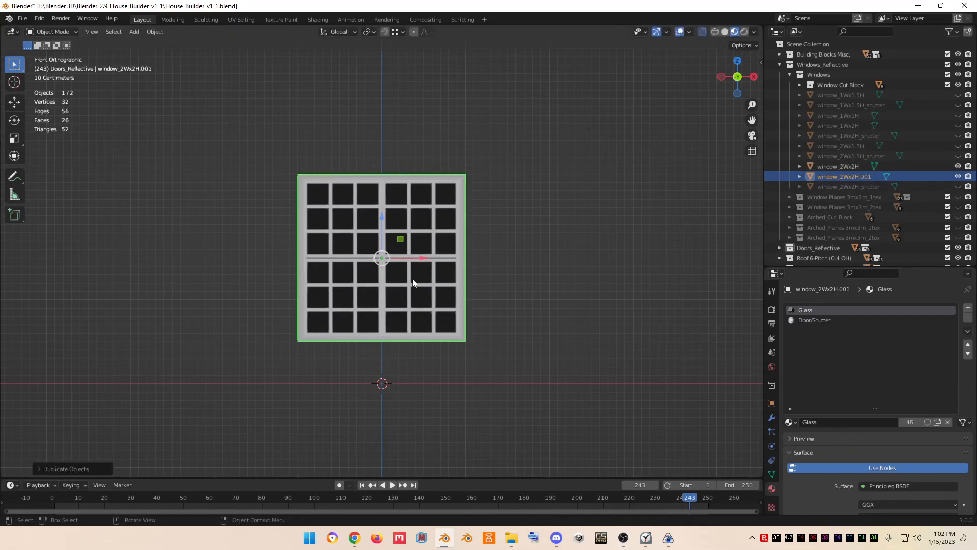
click(957, 166)
- Move the duplicated window into the New Project collection
right_click(425, 279)
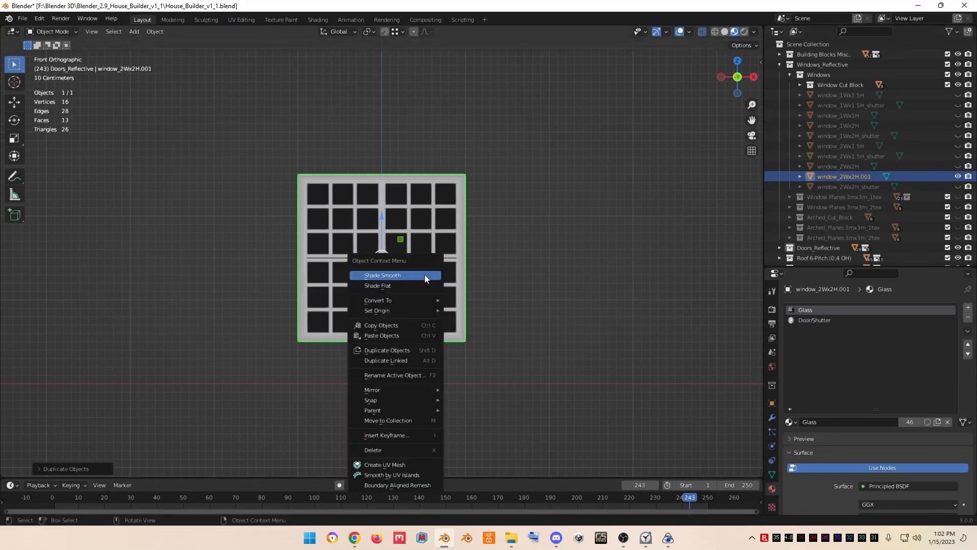
click(419, 421)
click(395, 510)
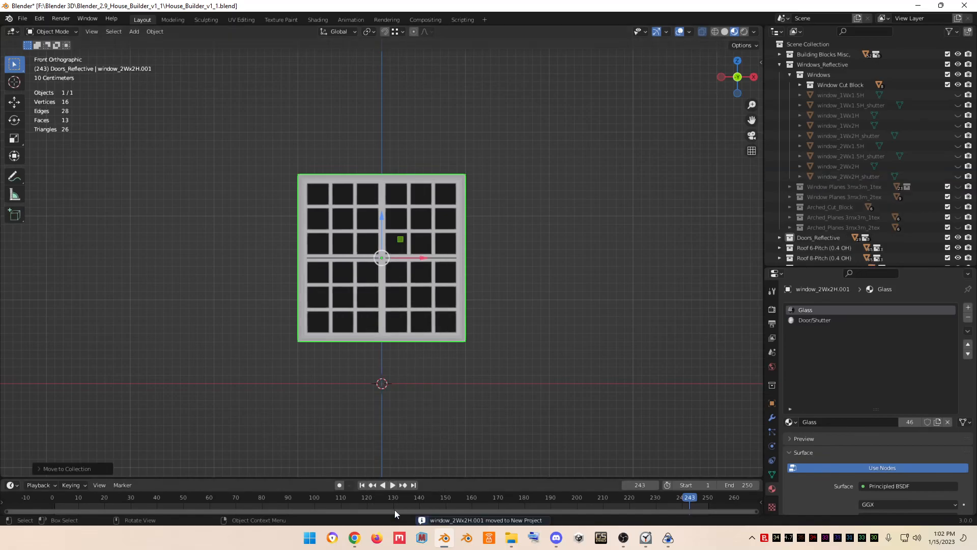
click(779, 64)
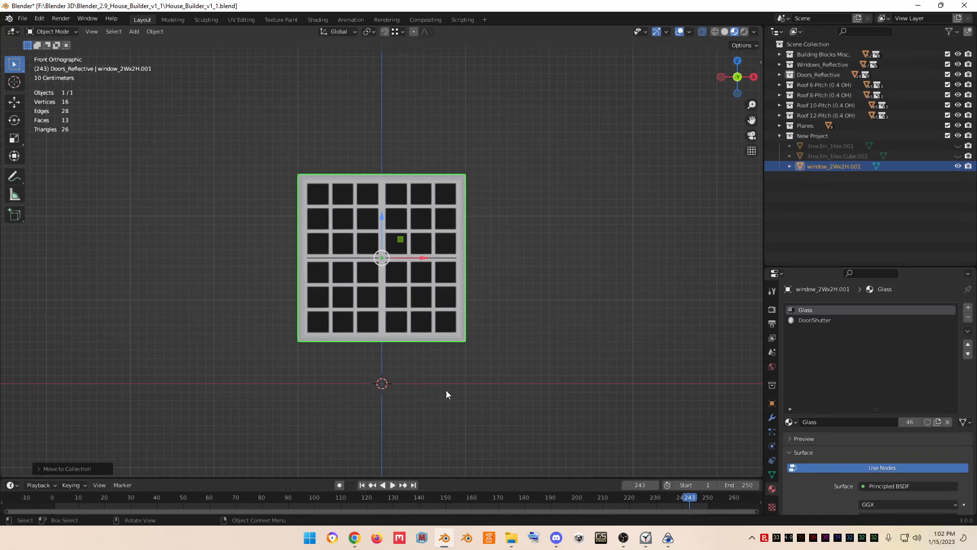
- Duplicate window_2Wx2H.001 in place and hide the source window
key(shift+d)
right_click(403, 314)
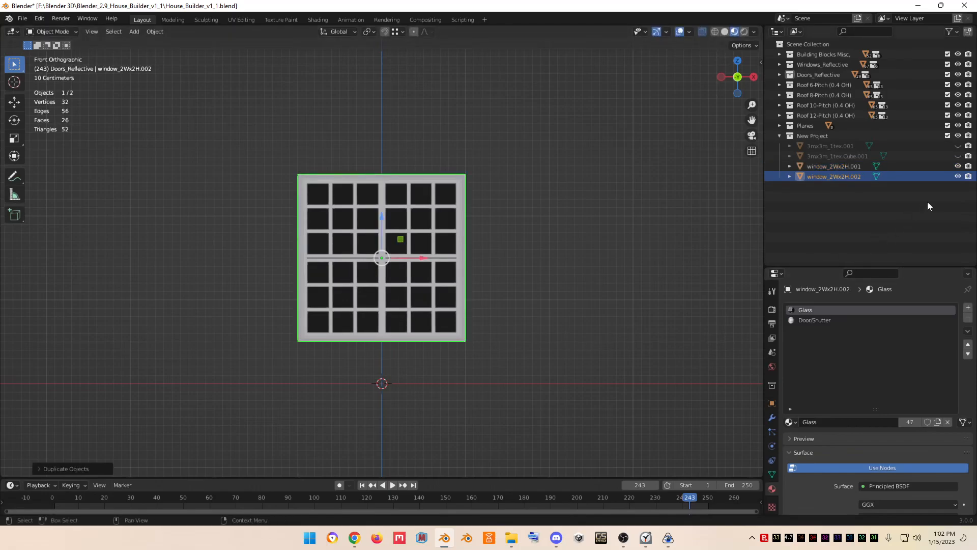
click(957, 166)
- In Edit Mode, select the copy's right side frame and separate it into its own object
key(Tab)
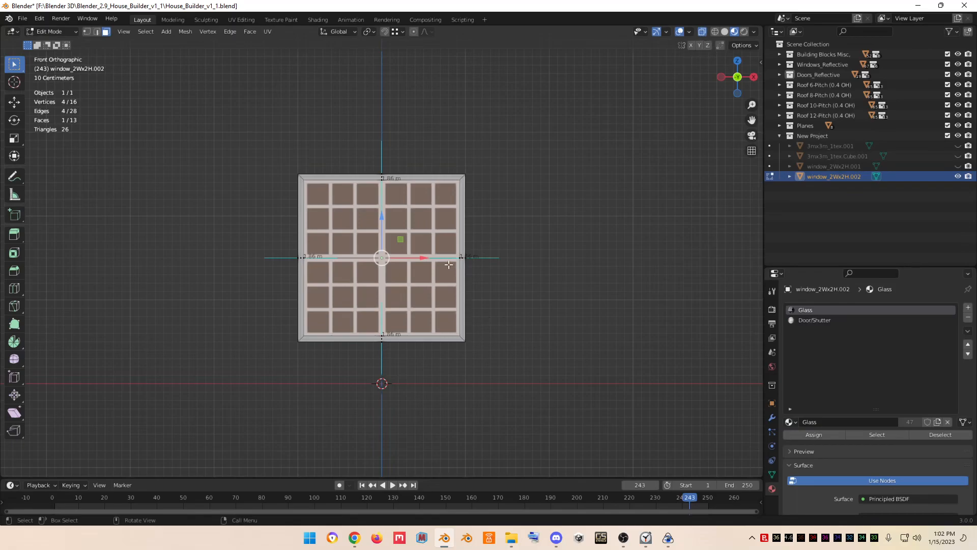
alt+click(475, 271)
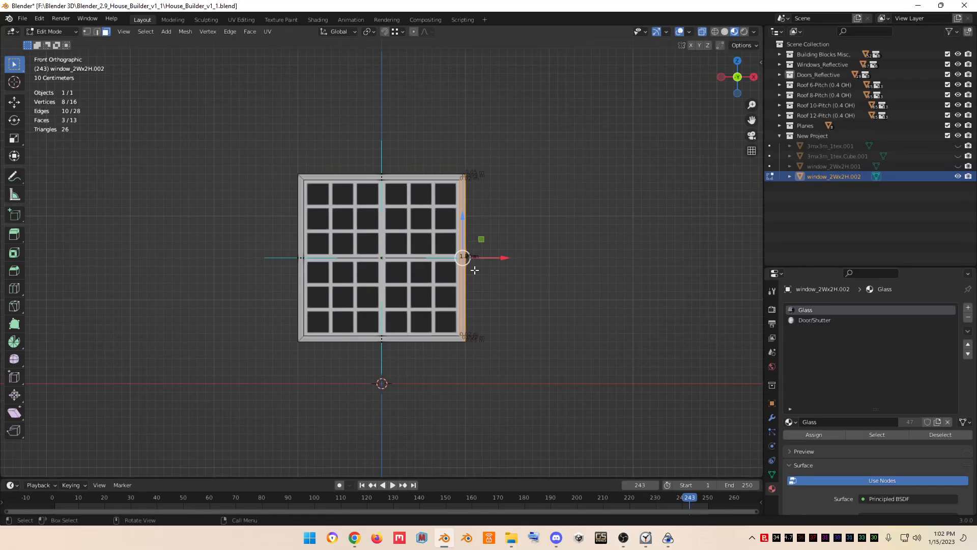
key(p)
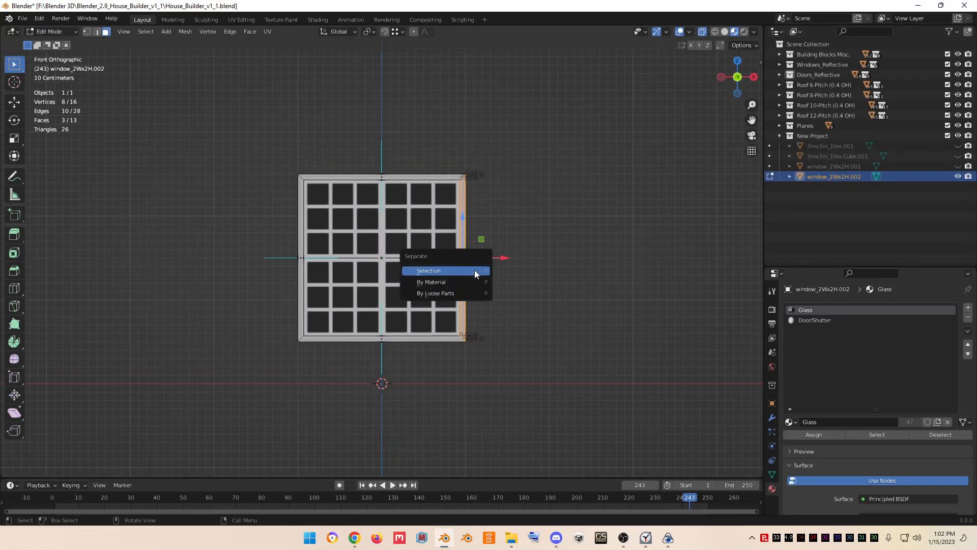
click(474, 270)
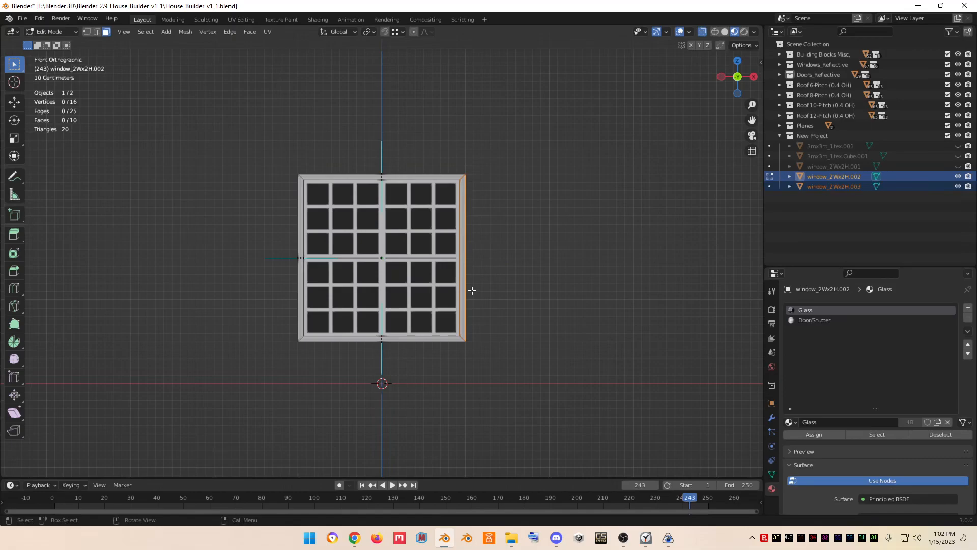
- Leave Edit Mode and delete the remaining window copy, keeping only the separated side strip
key(a)
key(Tab)
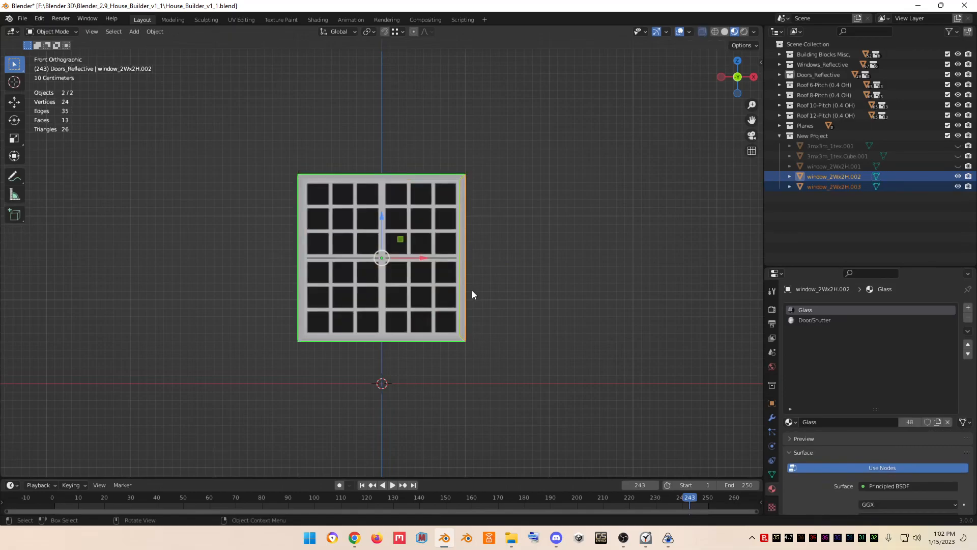
click(411, 295)
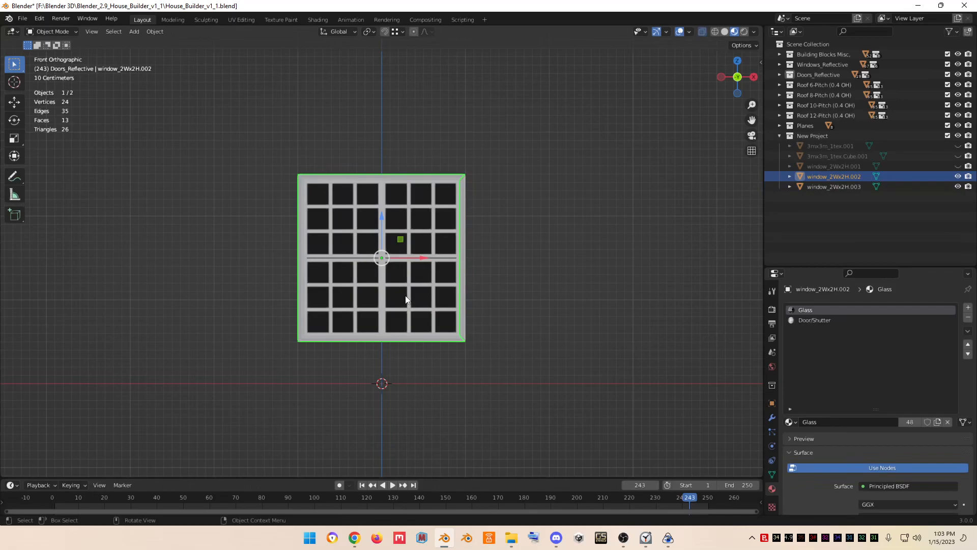
key(Delete)
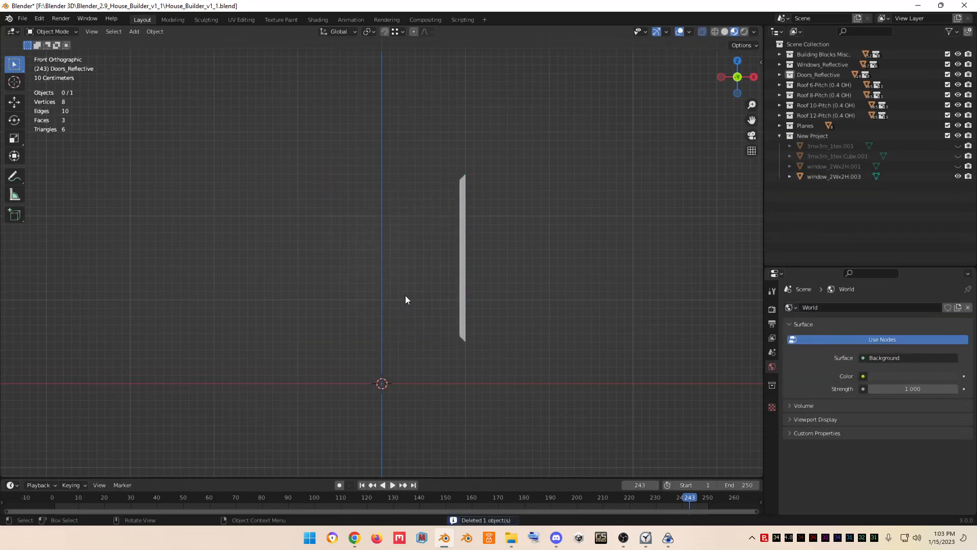
- Show window_2Wx2H.001 again, rotate the strip about the Y axis and place it diagonally across the upper panes
click(463, 283)
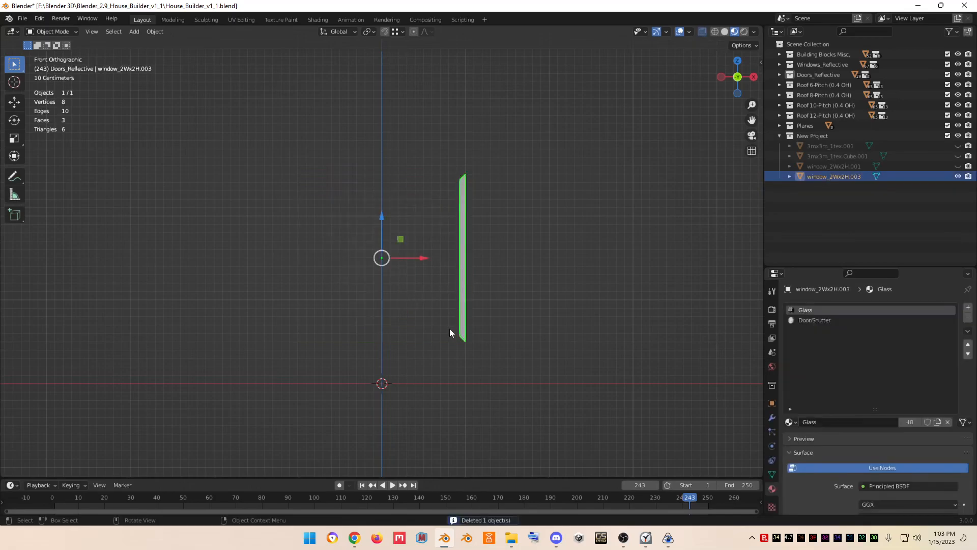
click(958, 167)
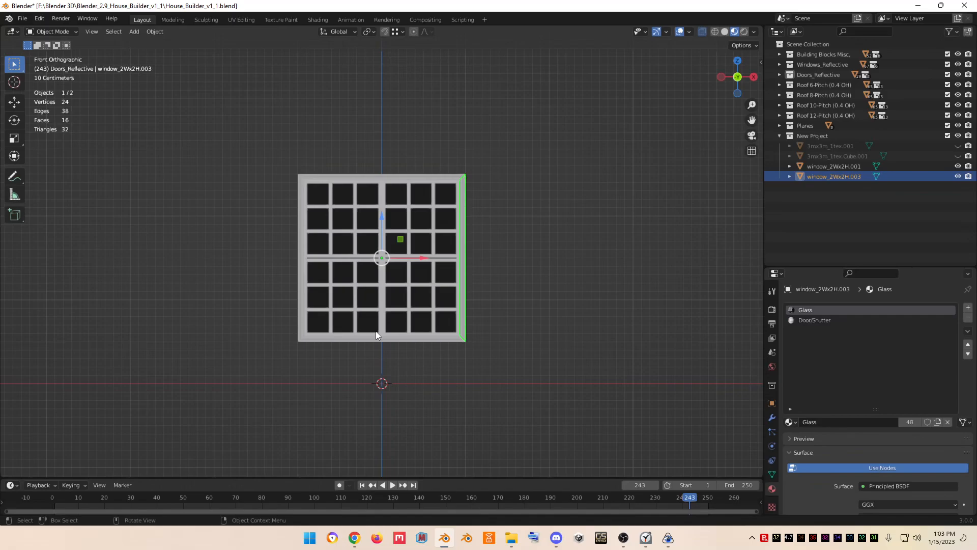
key(r)
key(y)
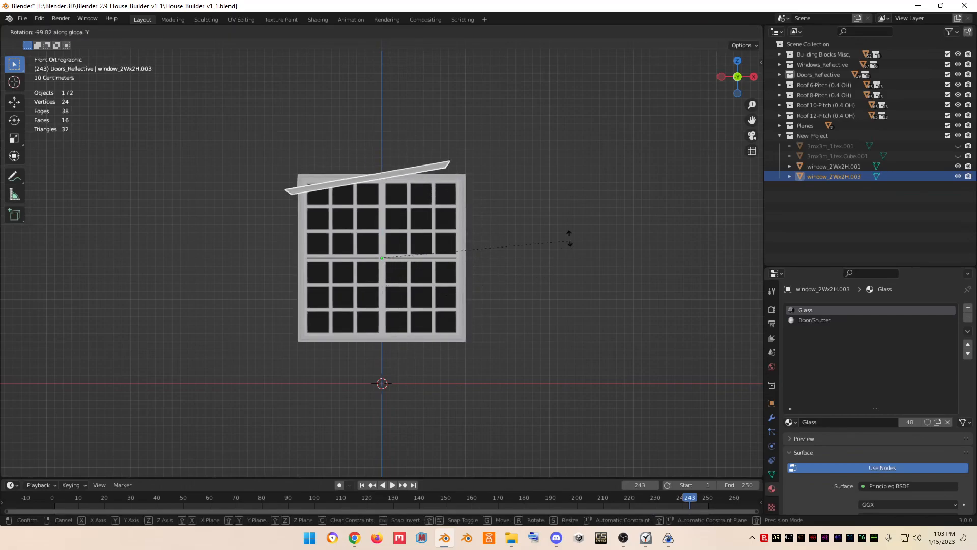
click(581, 185)
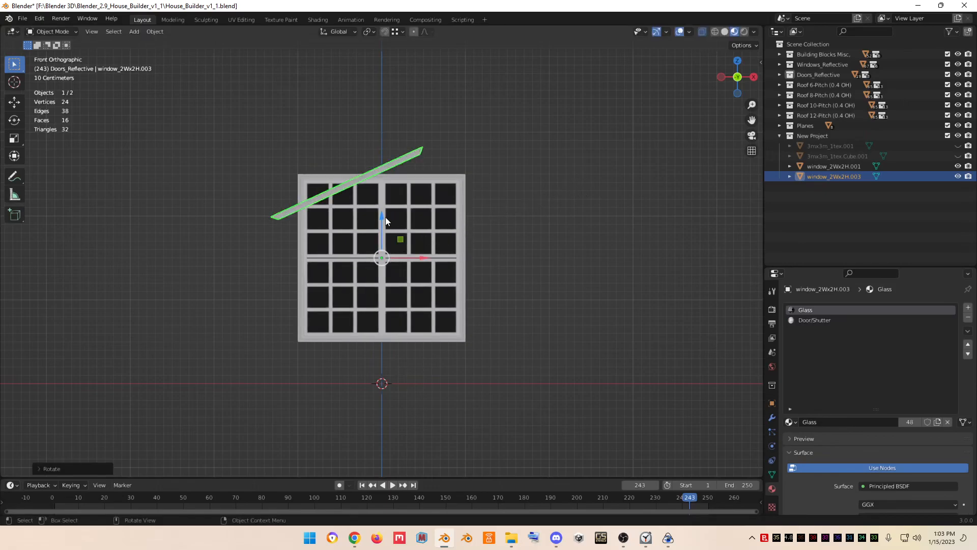
drag(380, 216, 394, 240)
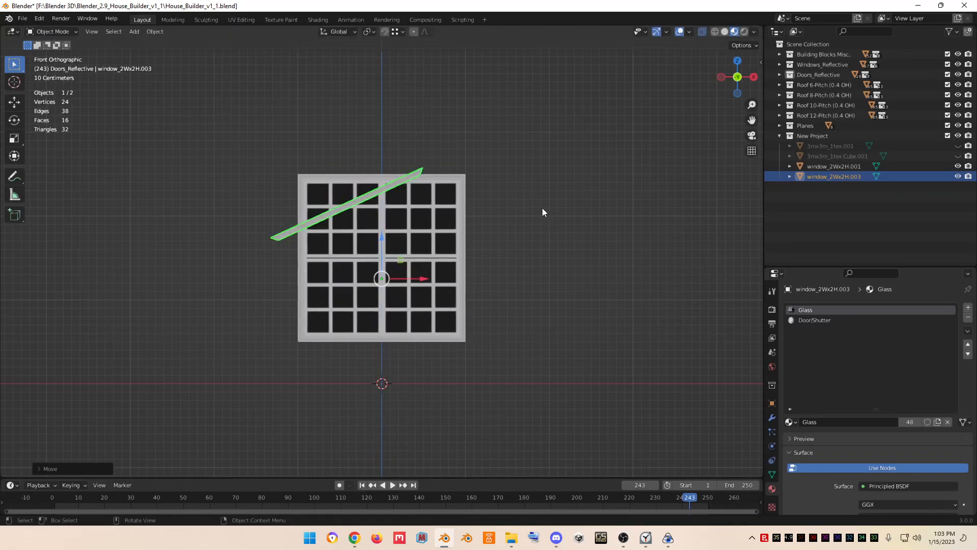
- Duplicate the diagonal strip in place and hide the copy as a backup
key(shift+d)
right_click(359, 200)
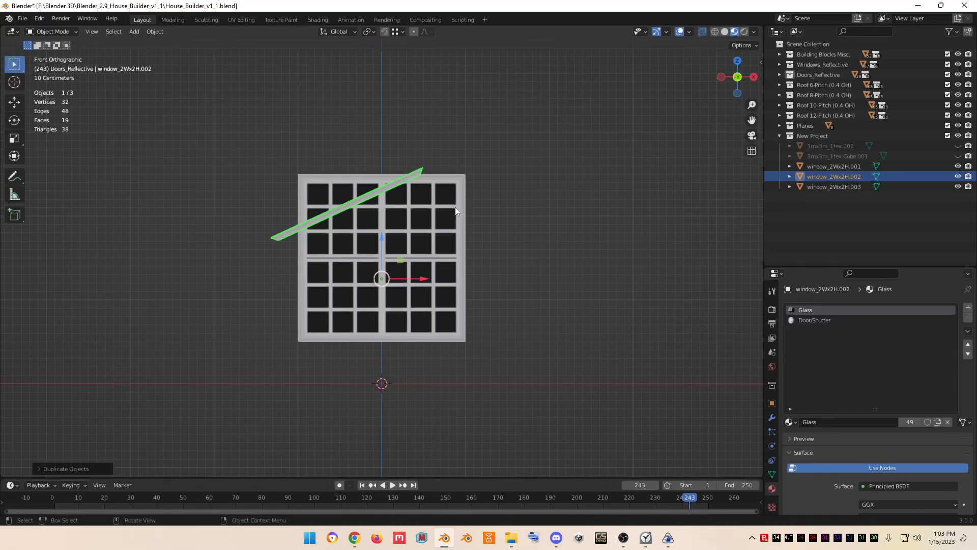
click(958, 177)
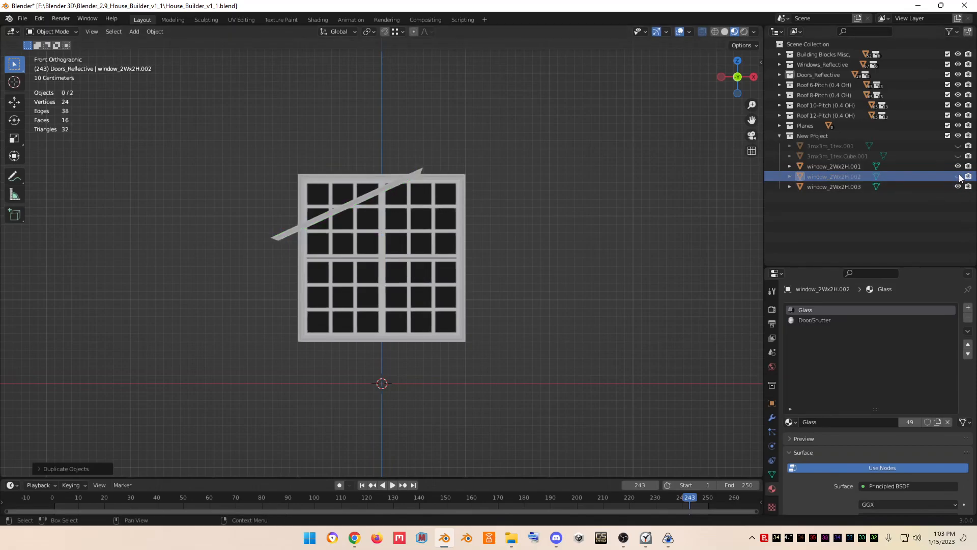
- In Edit Mode, box-select half of the strip's vertices and delete their faces, leaving a single flat face
click(357, 201)
key(Tab)
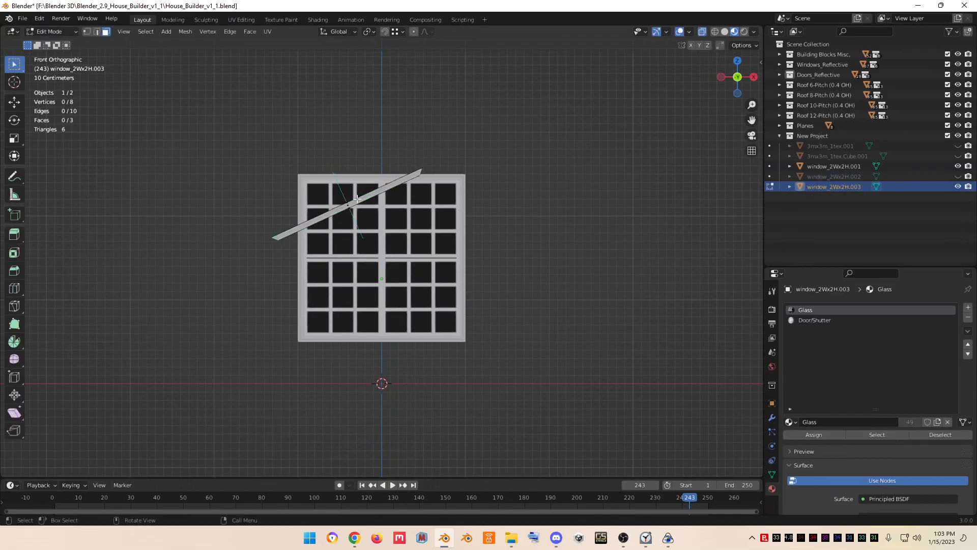
key(a)
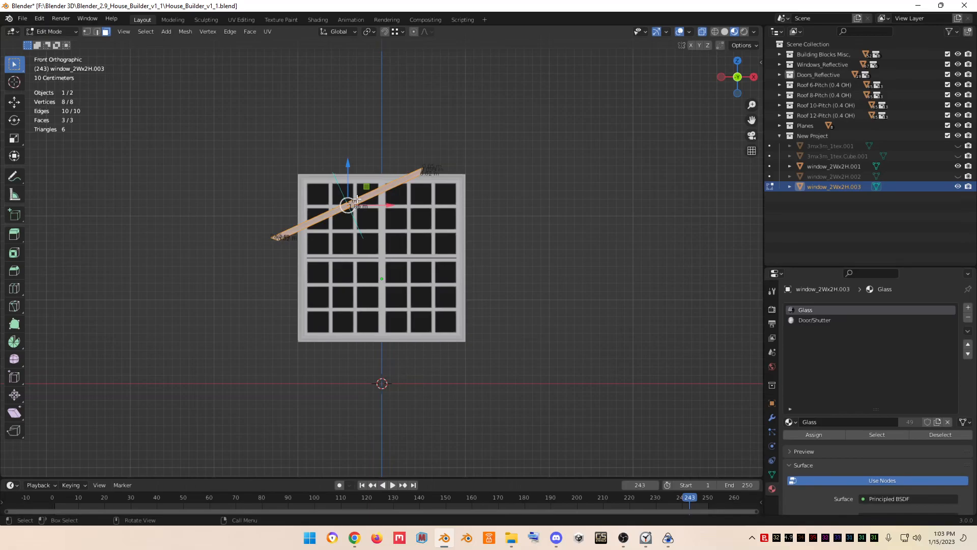
scroll(357, 198, up, 4)
scroll(357, 199, up, 3)
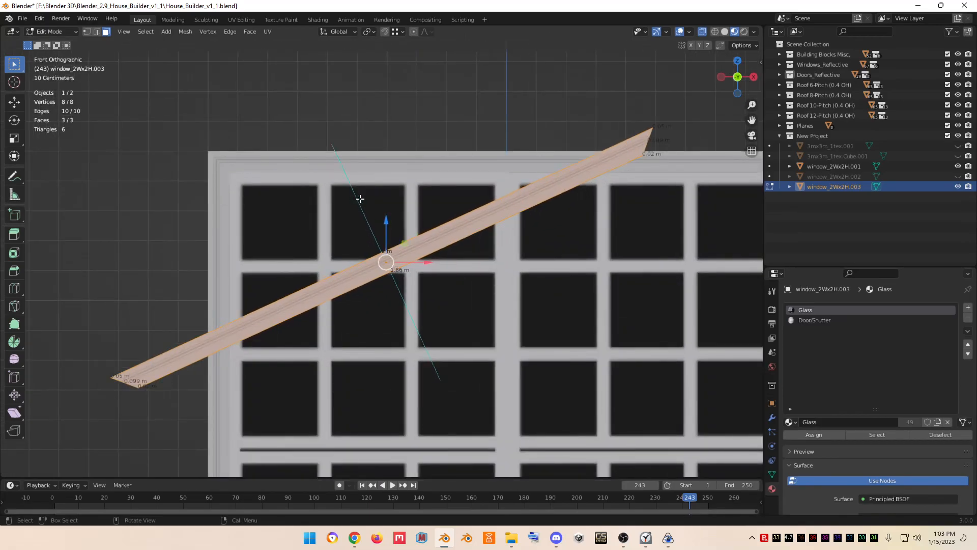
key(b)
drag(352, 234, 388, 256)
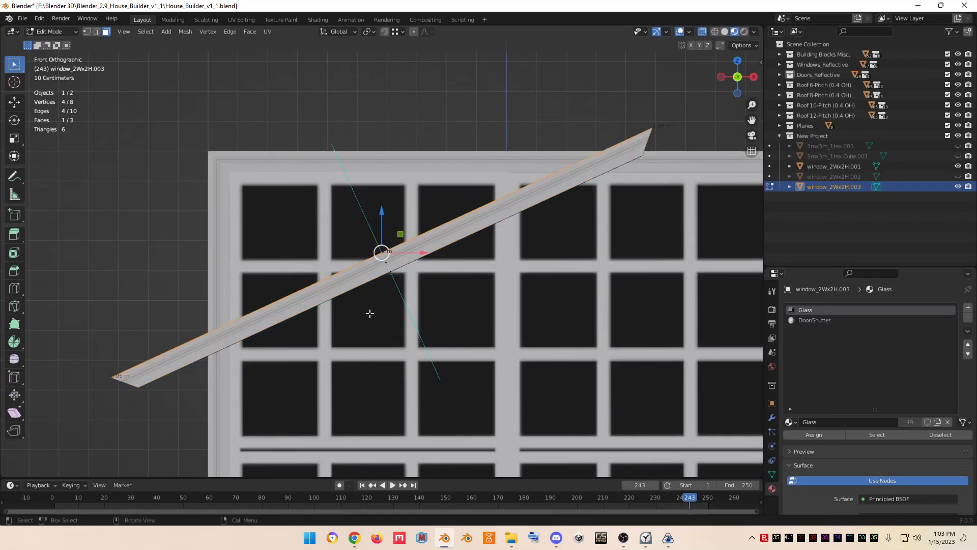
shift+click(389, 277)
key(x)
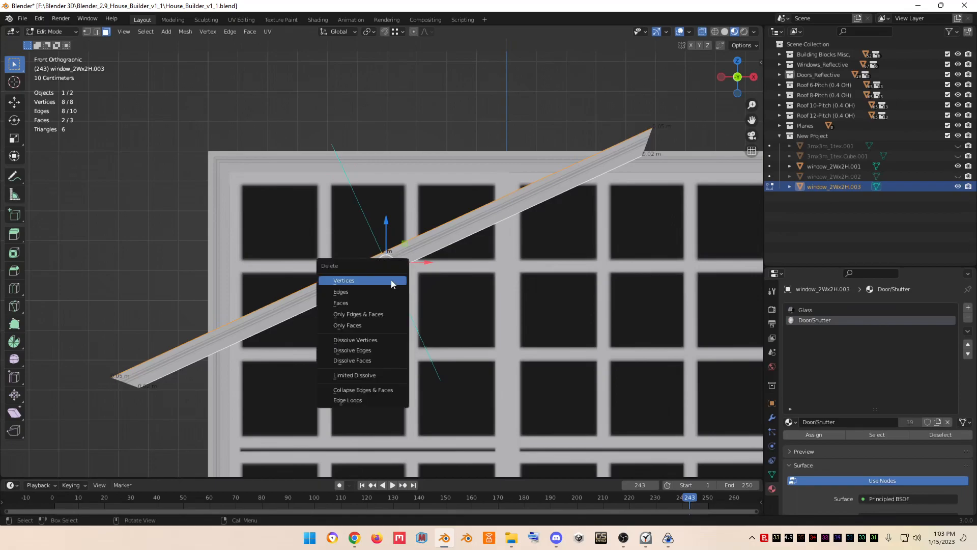
click(378, 303)
- Select the remaining face, move it slightly along the Y axis, and return to Object Mode in front view
drag(738, 76, 710, 92)
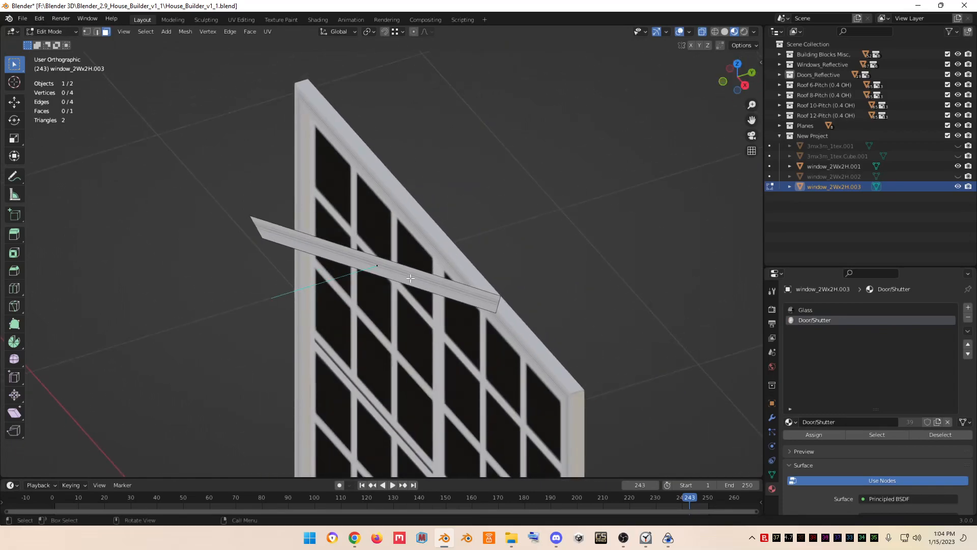
click(375, 275)
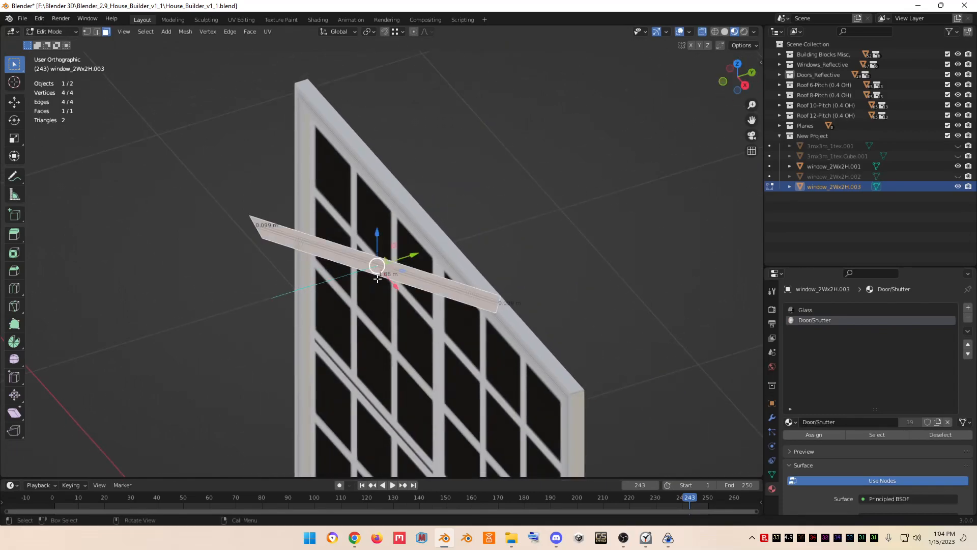
drag(416, 254, 404, 262)
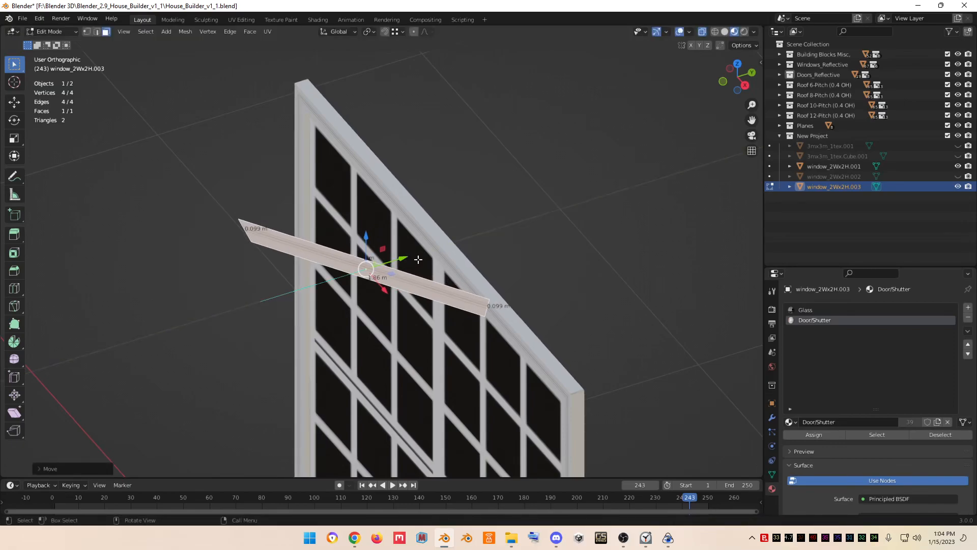
key(KP_1)
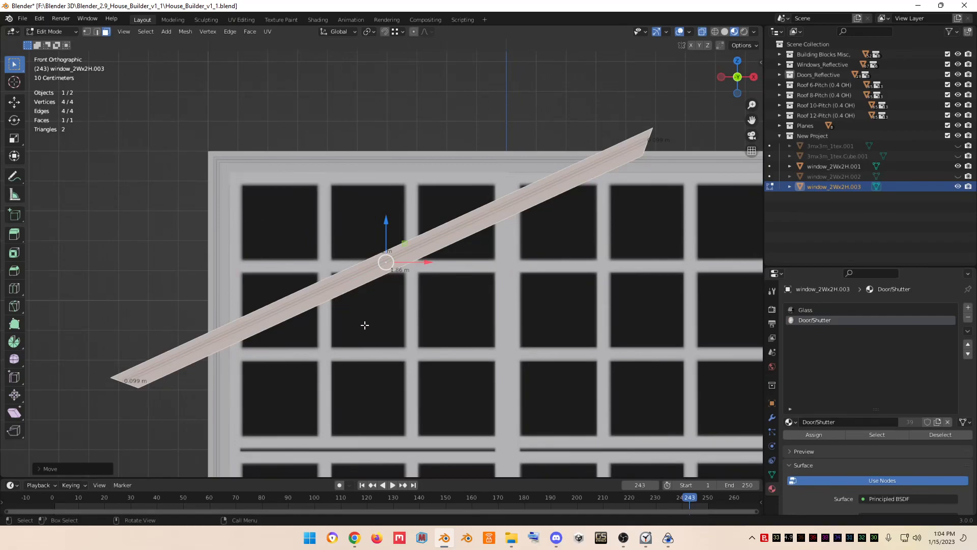
key(KP_5)
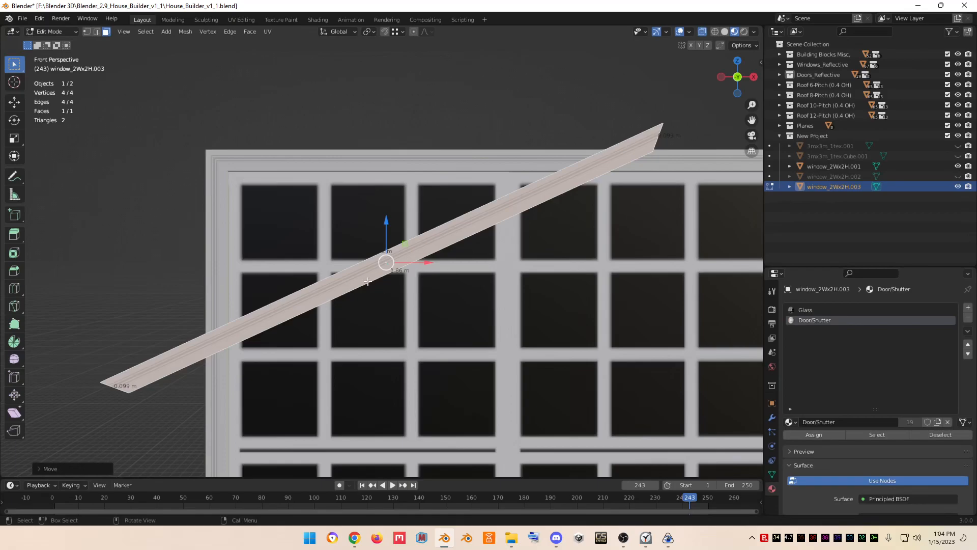
key(KP_5)
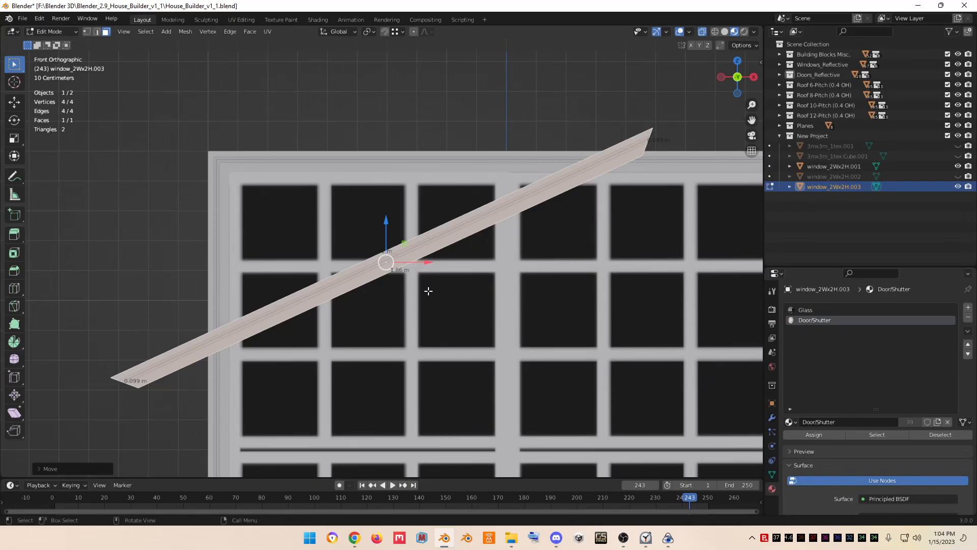
scroll(428, 291, down, 3)
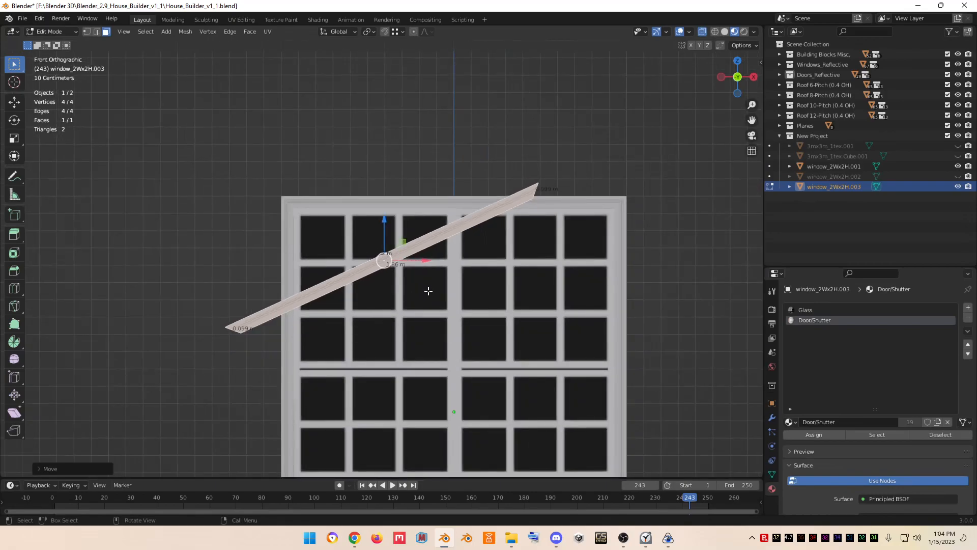
key(Tab)
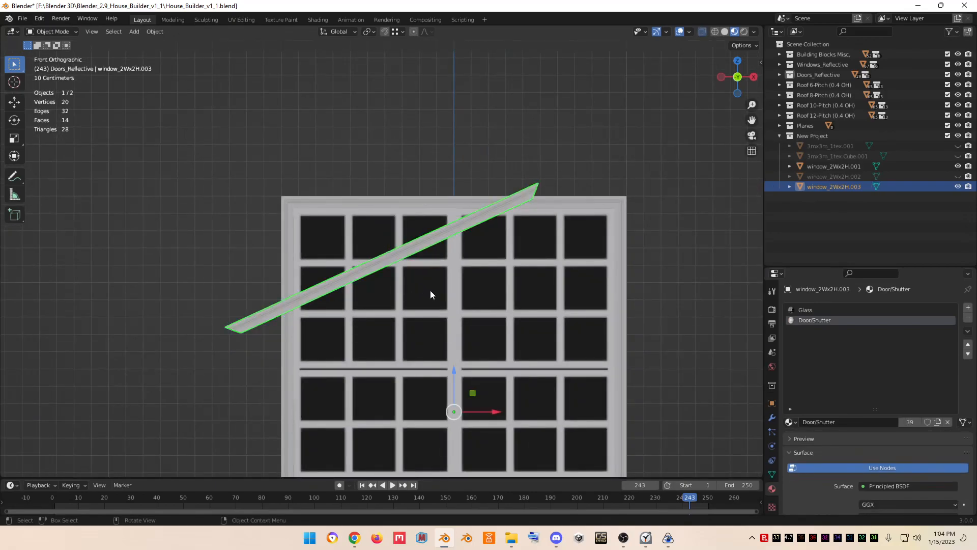
- Select the strip and the window, join them into one object, and open it in Edit Mode
click(279, 236)
drag(228, 216, 405, 352)
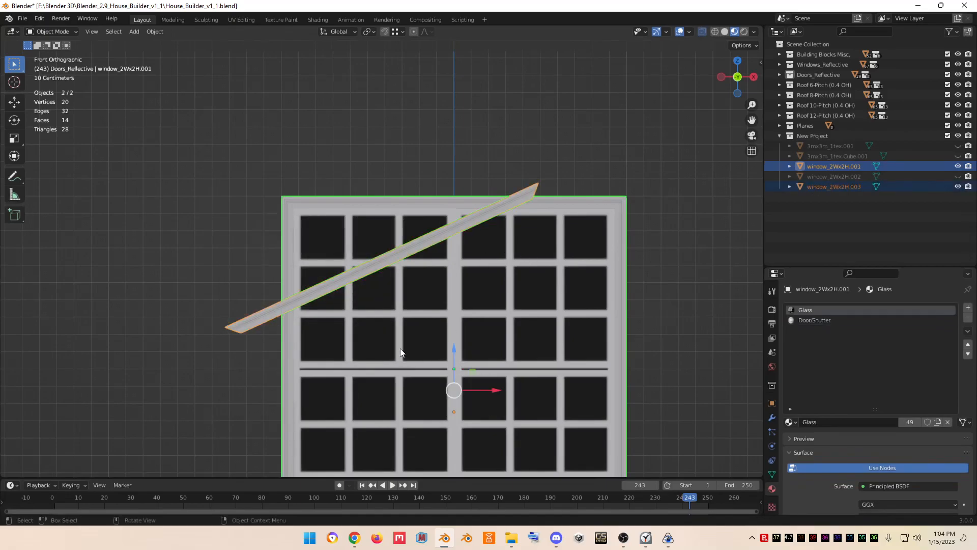
right_click(400, 351)
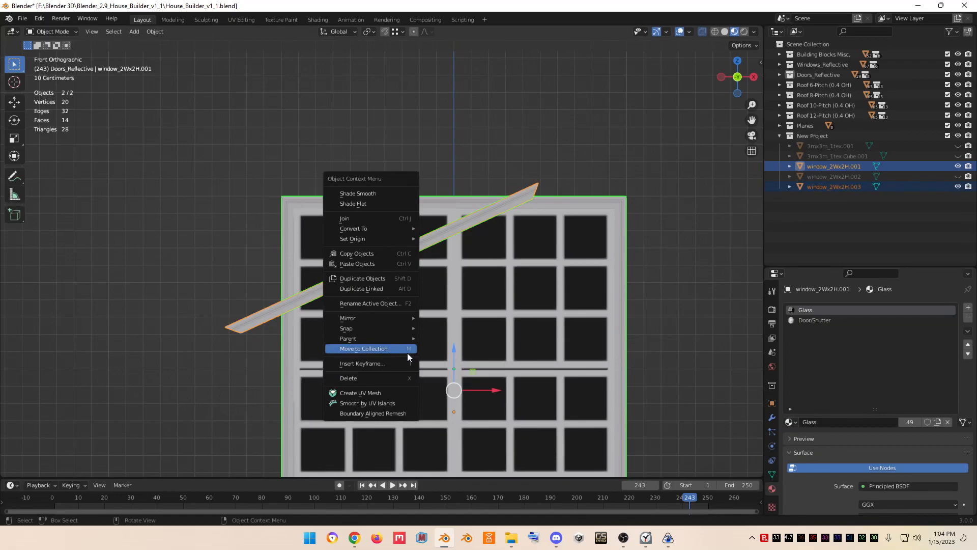
click(378, 217)
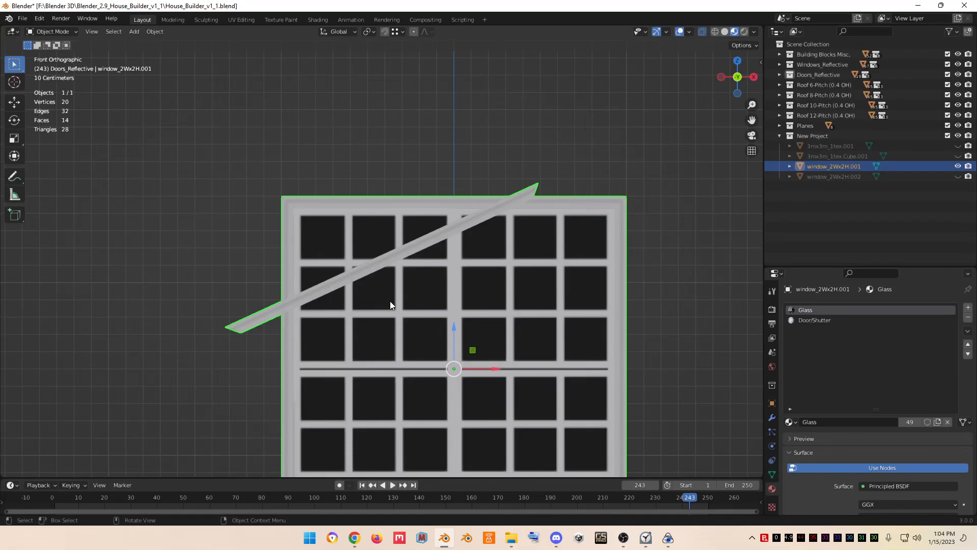
key(Tab)
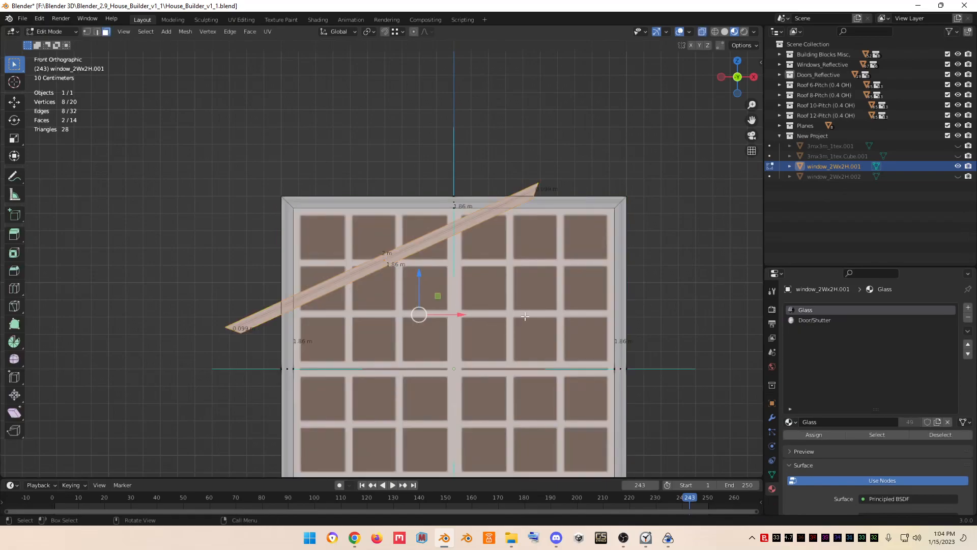
- Select the diagonal strip's face and set the transform orientation to Normal
click(222, 261)
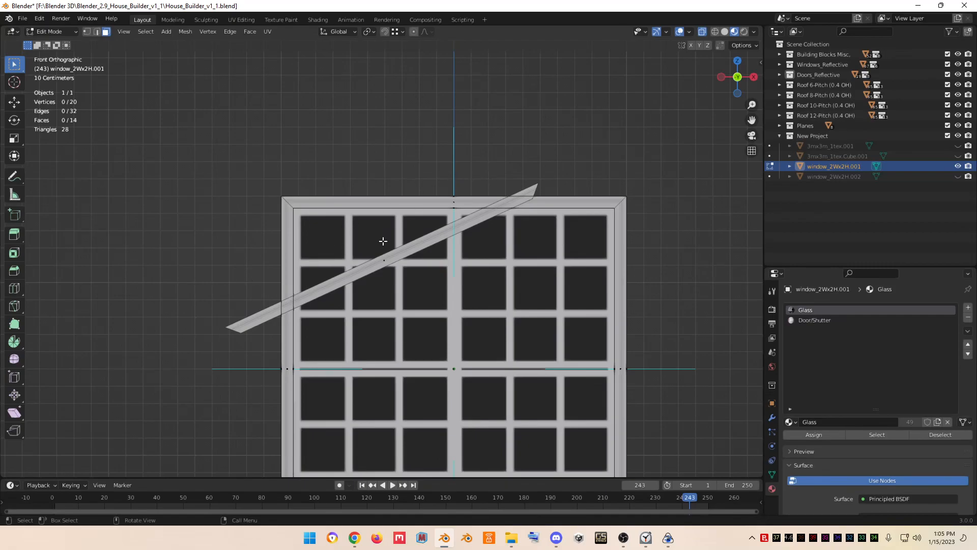
click(385, 260)
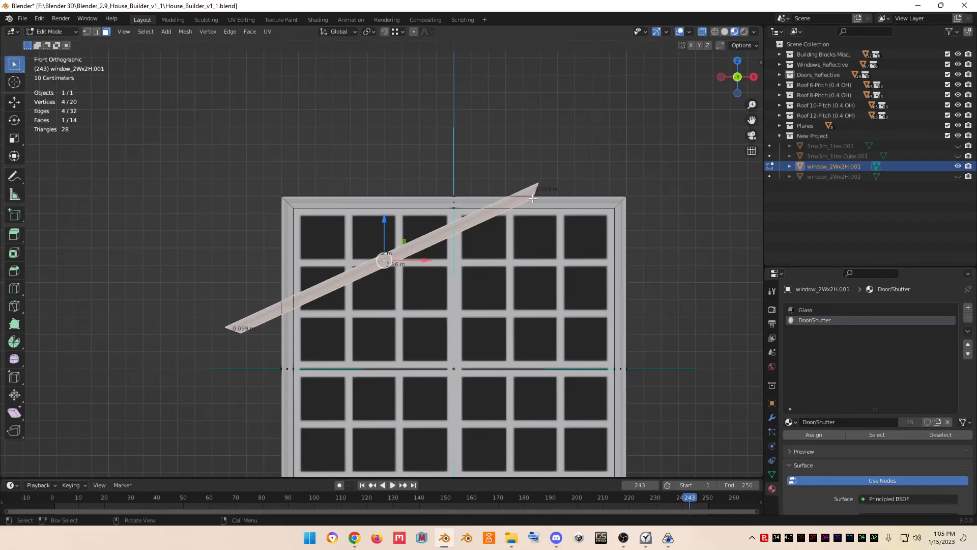
click(356, 29)
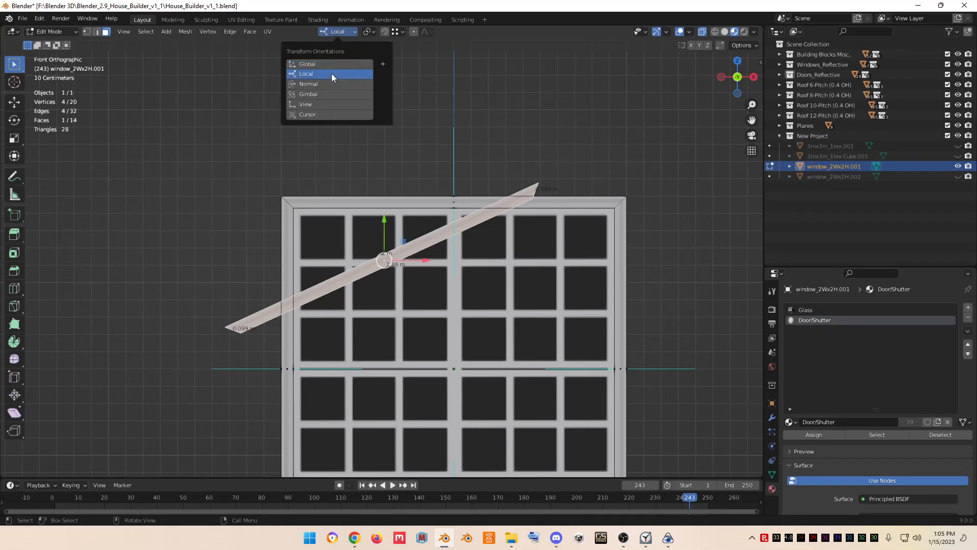
click(332, 73)
click(346, 31)
click(344, 85)
drag(422, 243, 449, 249)
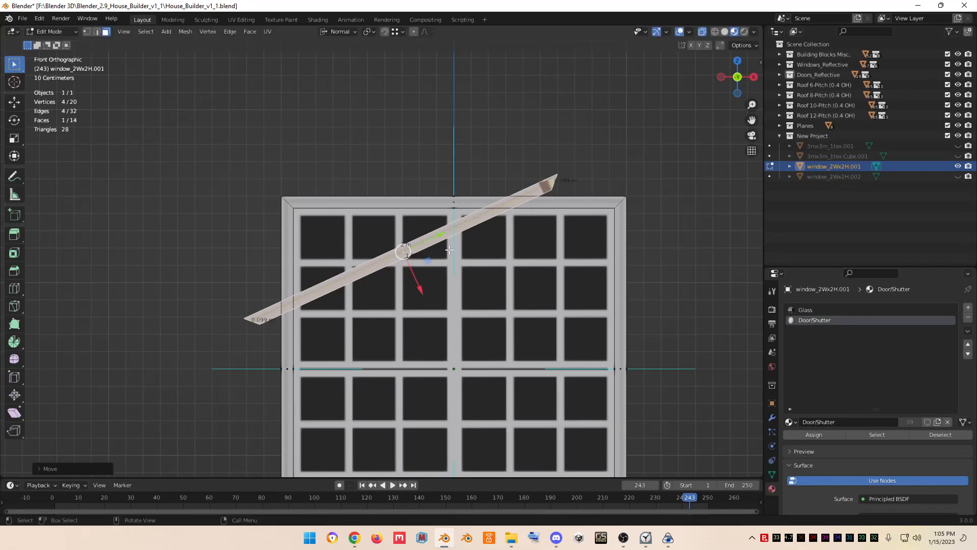
key(ctrl)
key(ctrl+z)
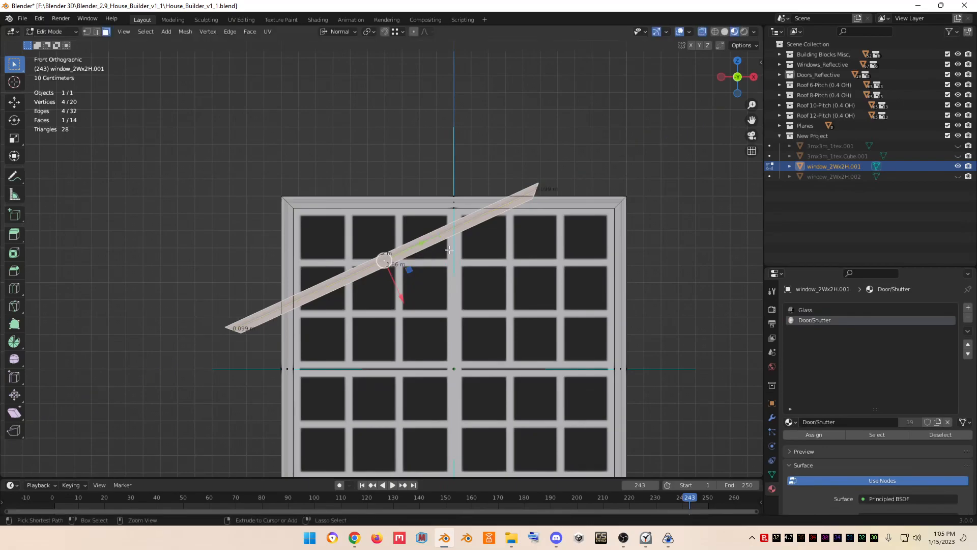
- Move the strip face slightly along its normal axis and switch the transform orientation back to Global
click(753, 45)
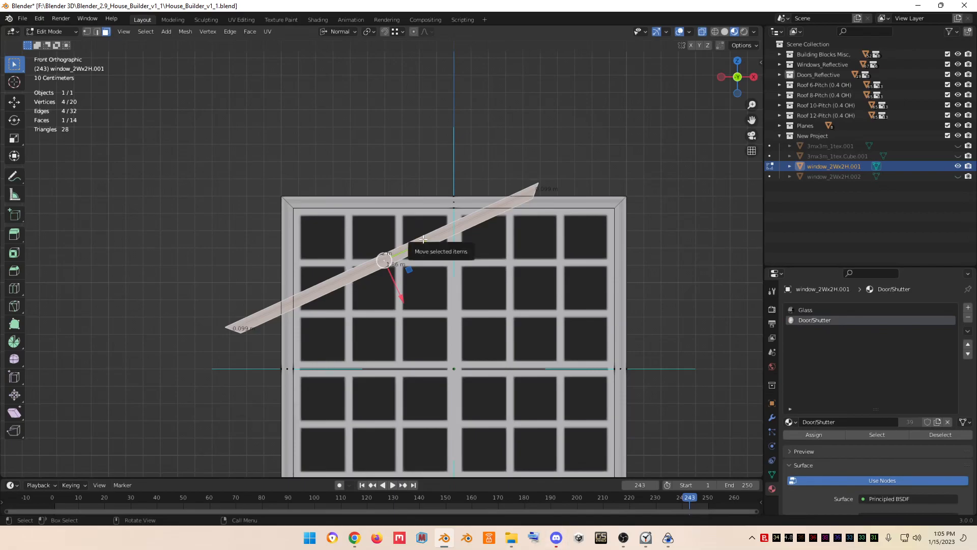
mouse_move(424, 239)
mouse_down()
mouse_move(441, 234)
mouse_move(438, 244)
mouse_up()
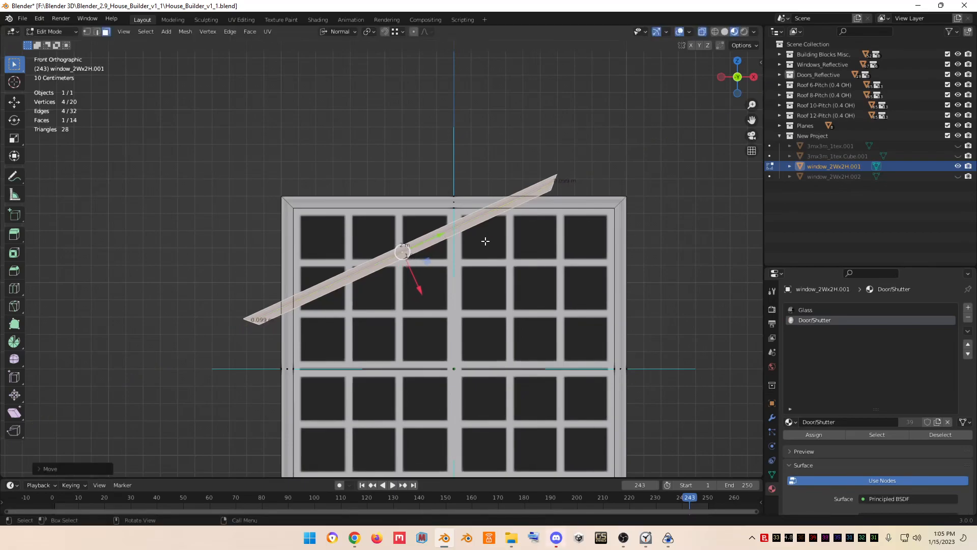
click(354, 31)
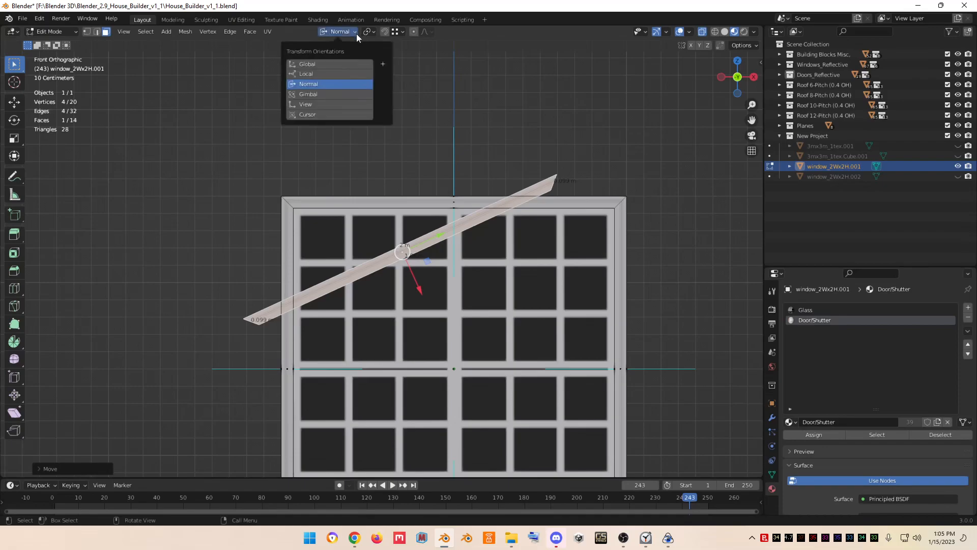
click(334, 61)
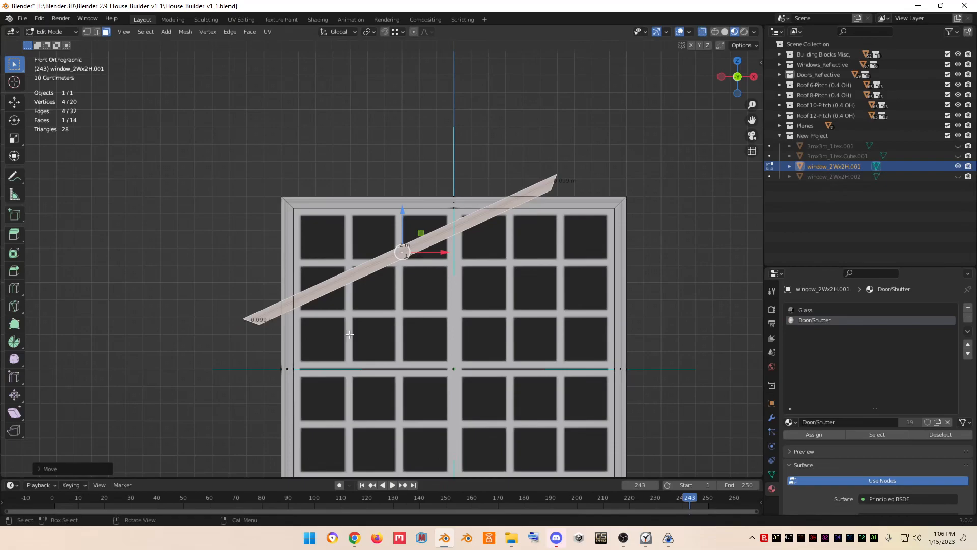
- Knife-cut through the window with cut-through enabled along the strip's upper edge
key(k)
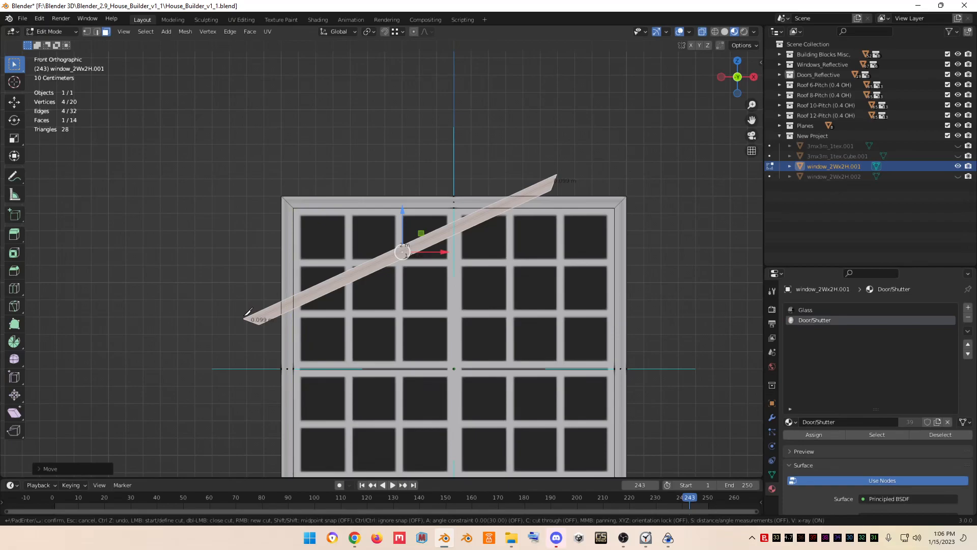
key(c)
click(245, 319)
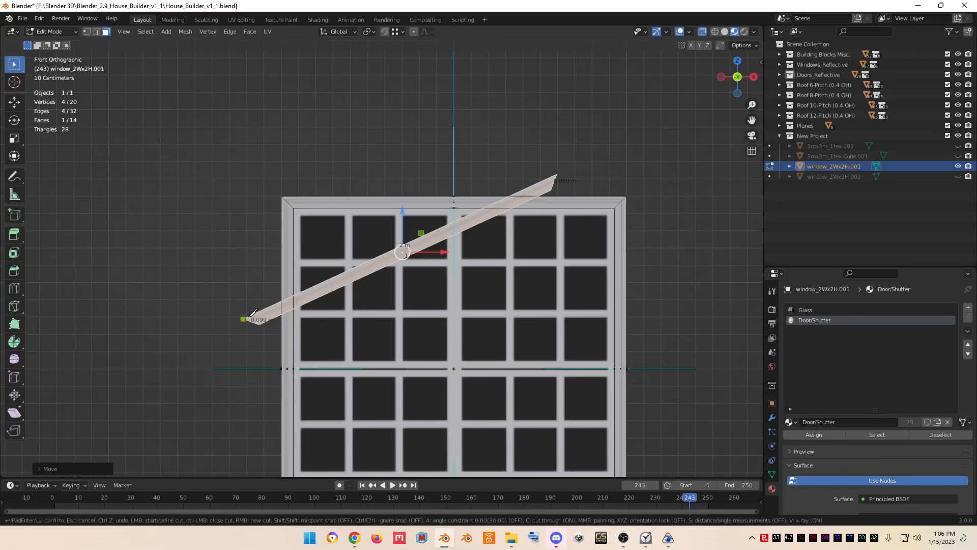
click(557, 174)
click(559, 186)
key(ctrl)
key(Return)
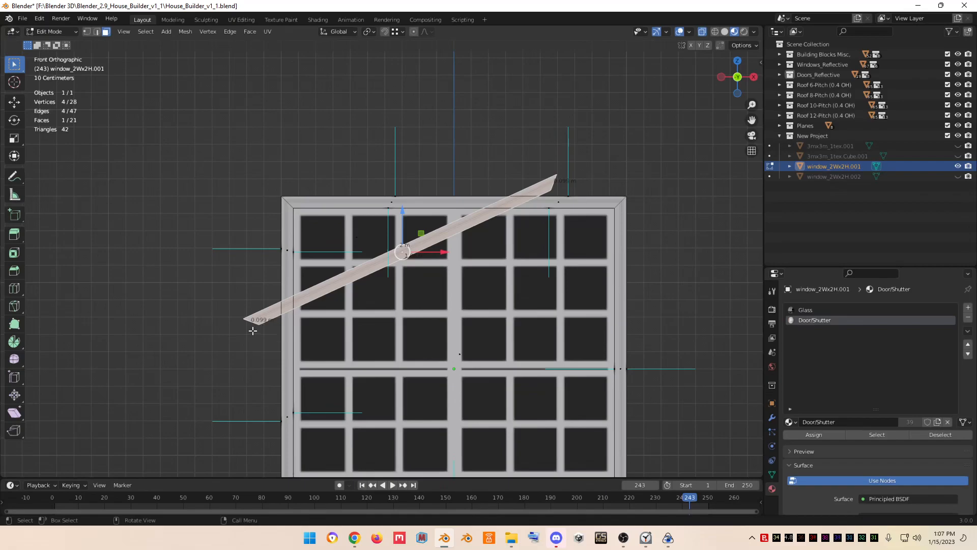
- Knife-cut through the window with cut-through enabled along the strip's lower edge
key(k)
key(c)
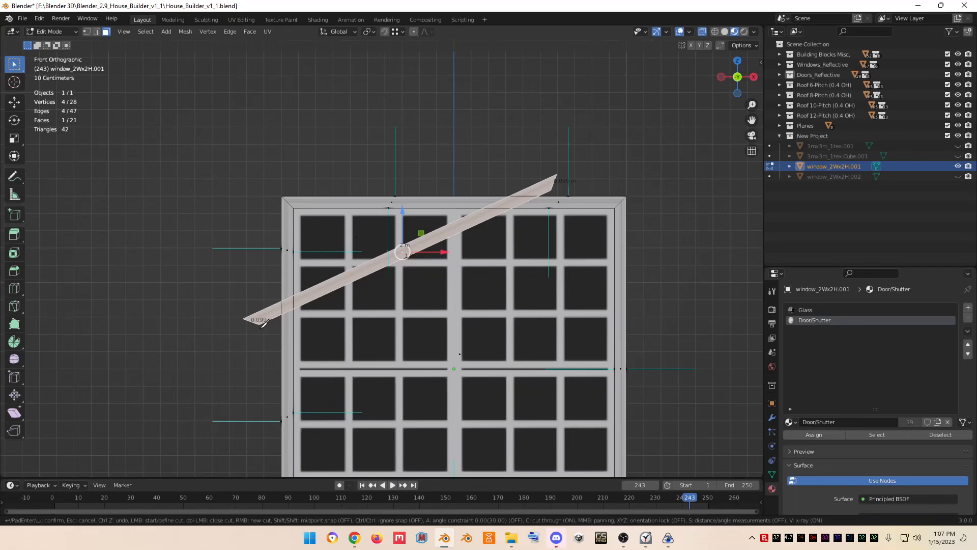
click(263, 319)
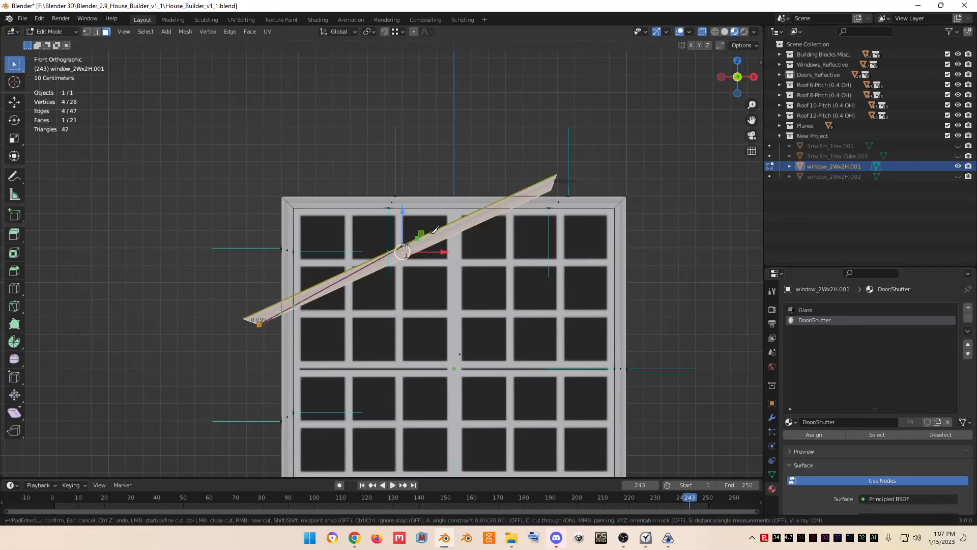
click(552, 186)
key(Return)
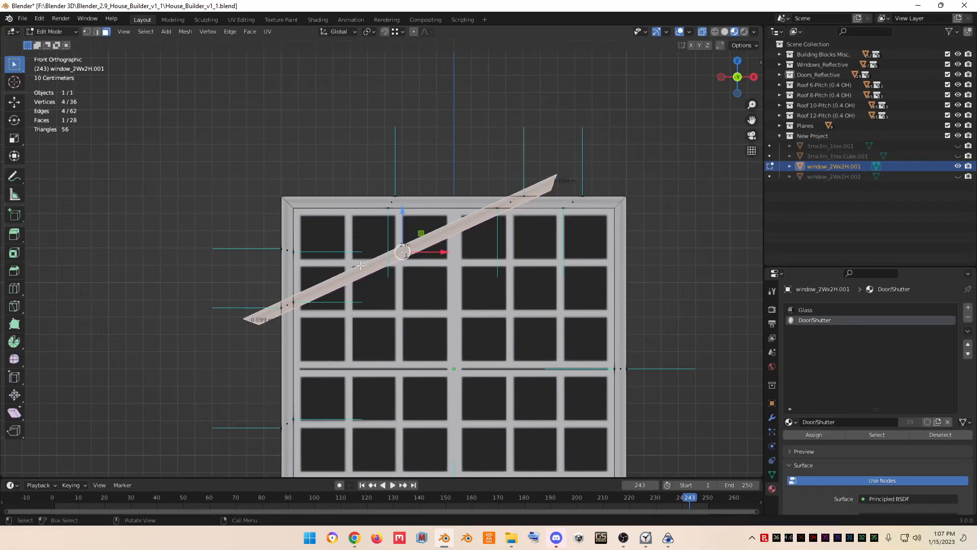
- Delete the cutting strip, then box-select the window part above the diagonal cut and delete its faces
key(x)
click(408, 248)
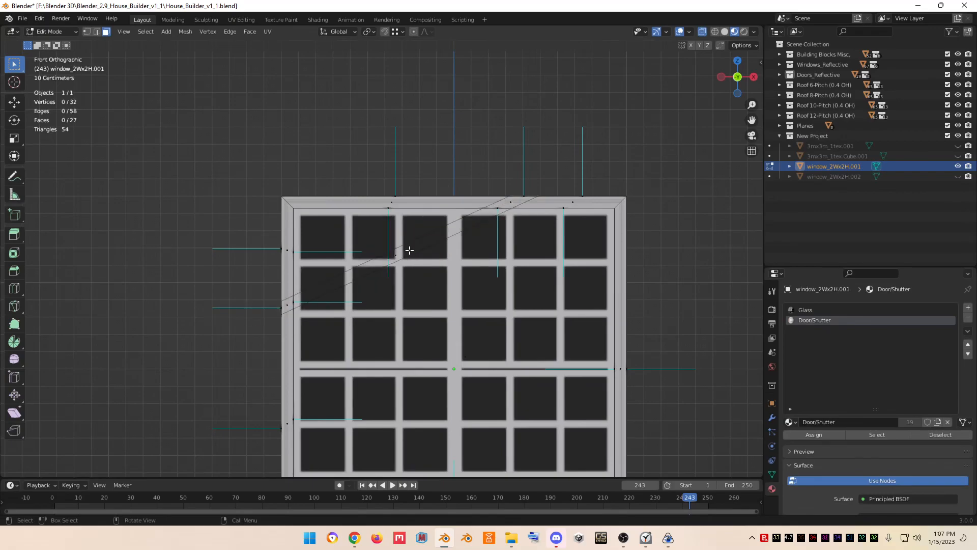
drag(227, 177, 408, 264)
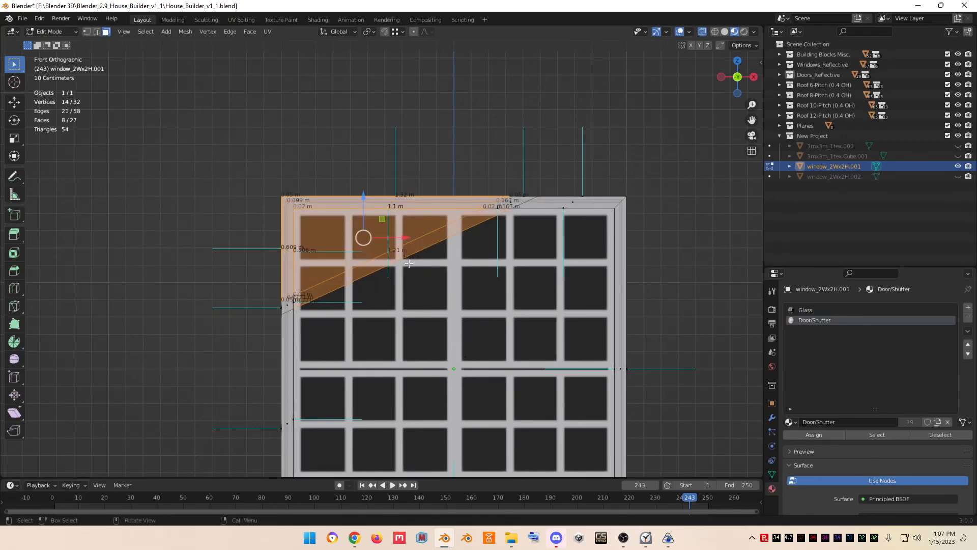
key(x)
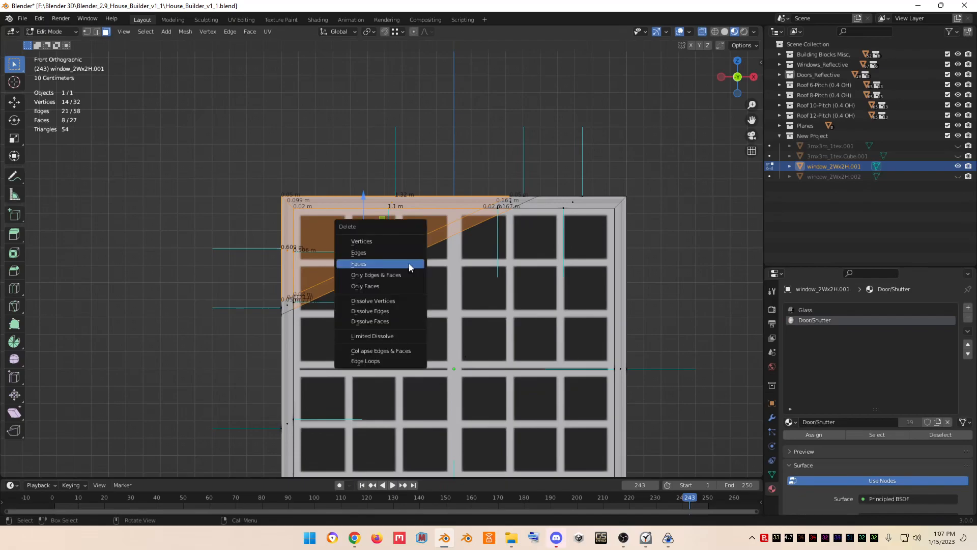
click(408, 263)
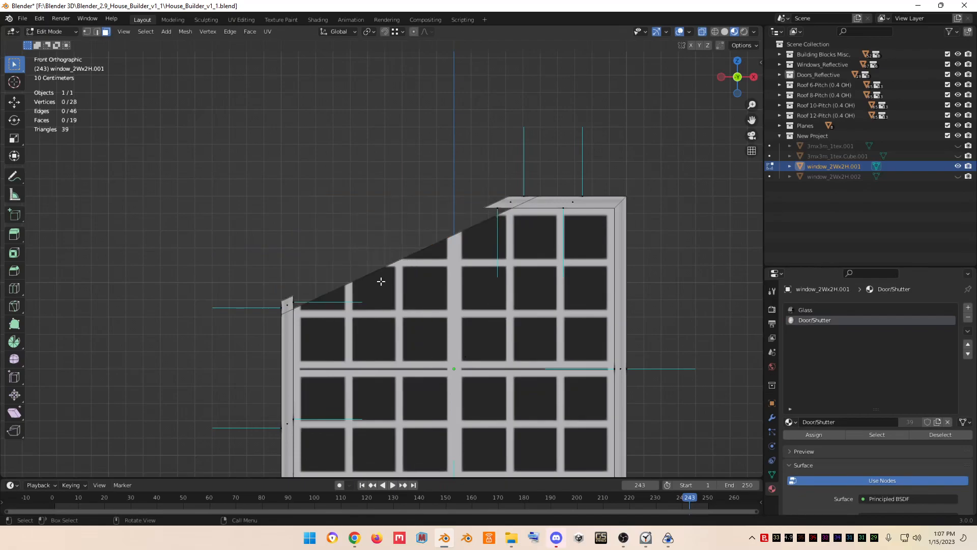
- Zoom to the frame's upper-left corner and knife-cut its side face diagonally down to the cut line
click(287, 306)
key(KP_Decimal)
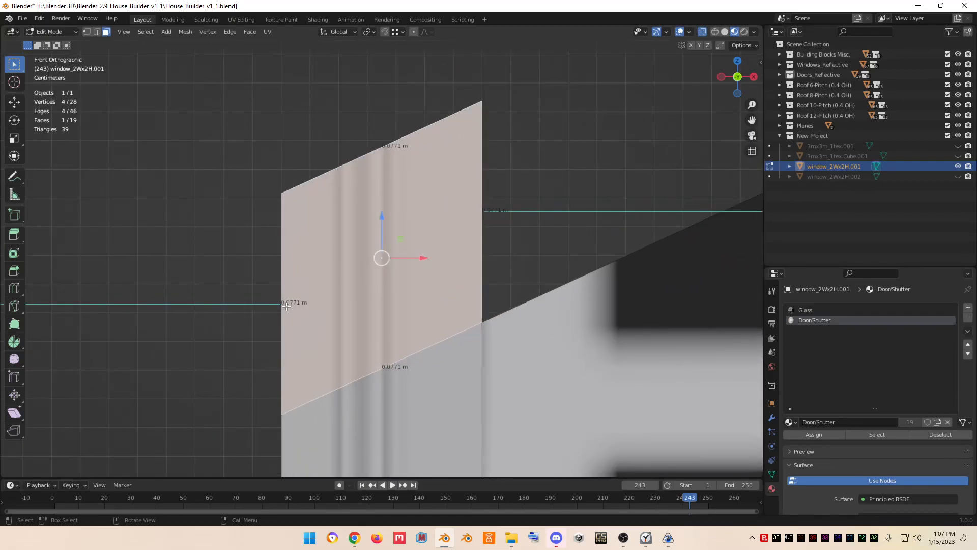
key(k)
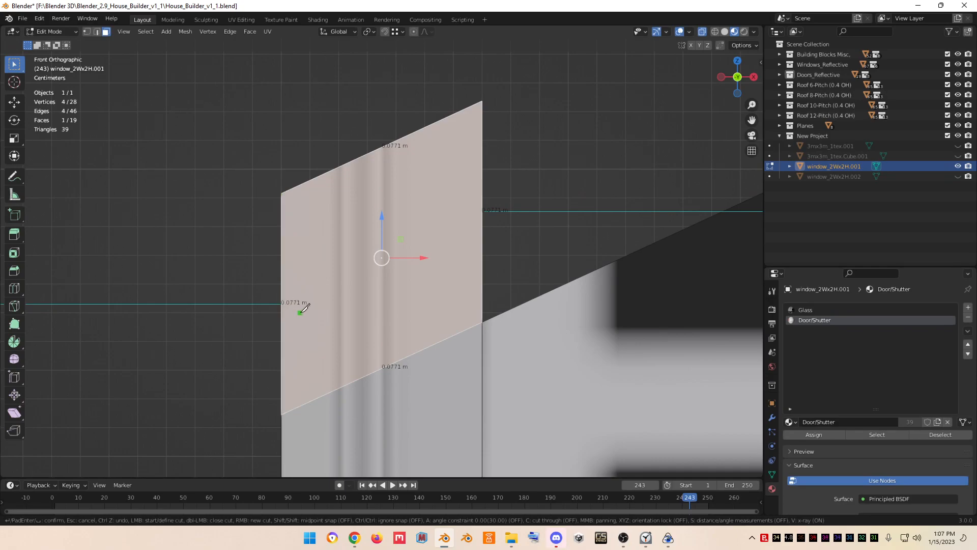
click(282, 194)
click(483, 320)
key(Return)
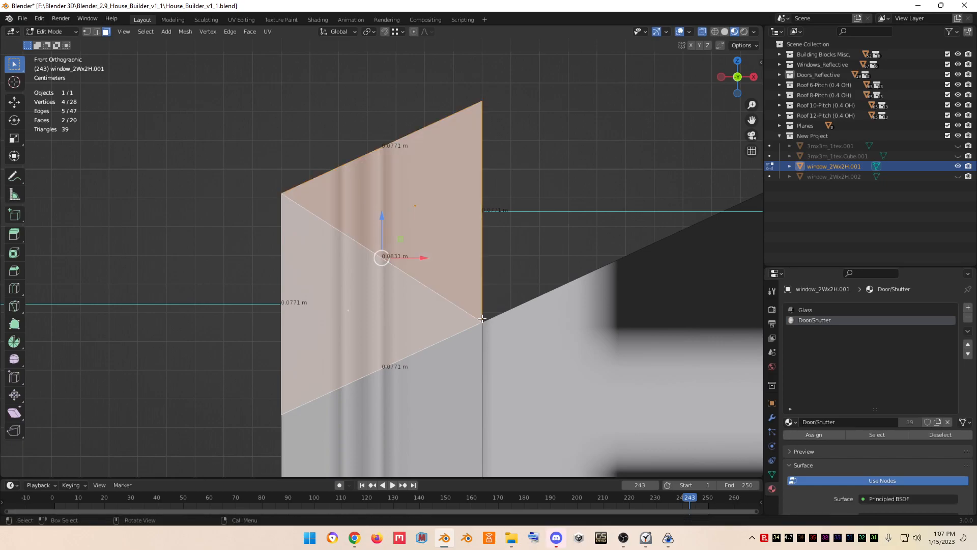
- Box-select the triangular part of the side face above the knife cut and delete its faces
drag(378, 104, 540, 233)
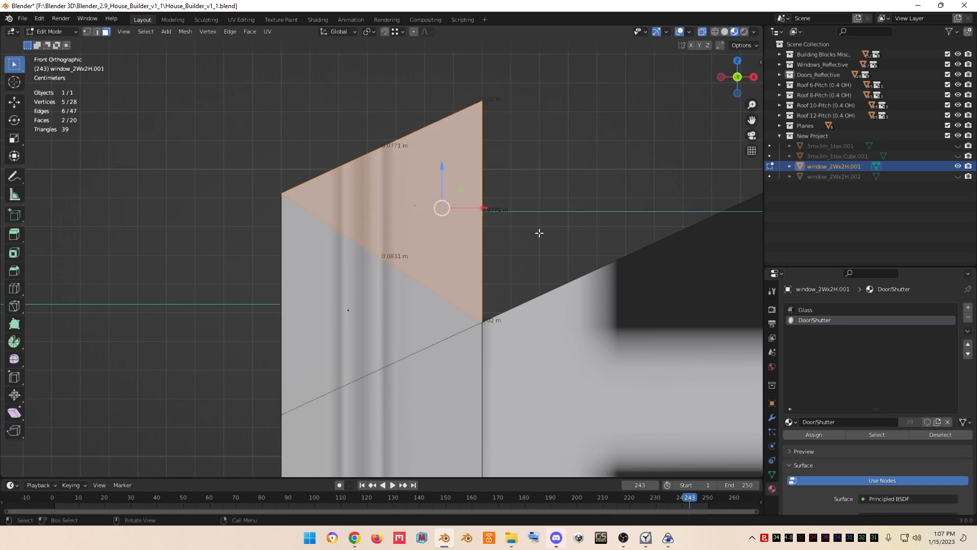
key(x)
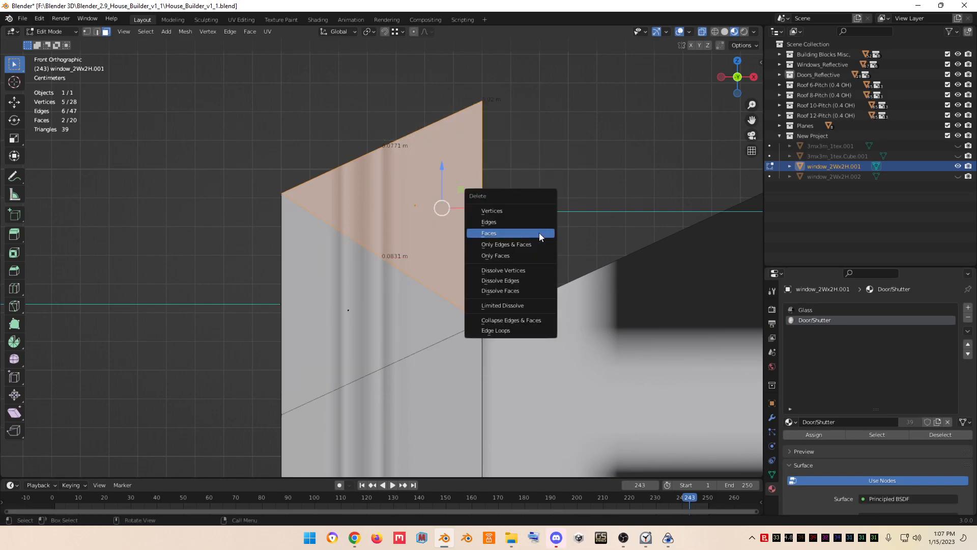
click(545, 235)
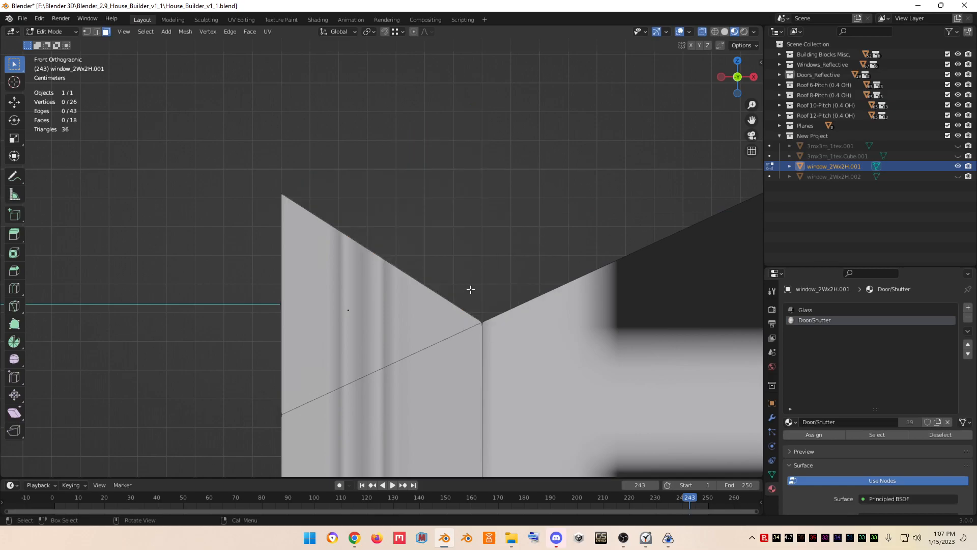
- In edge select mode, select the two leftover diagonal edges on the frame's side and dissolve them
click(96, 32)
click(379, 370)
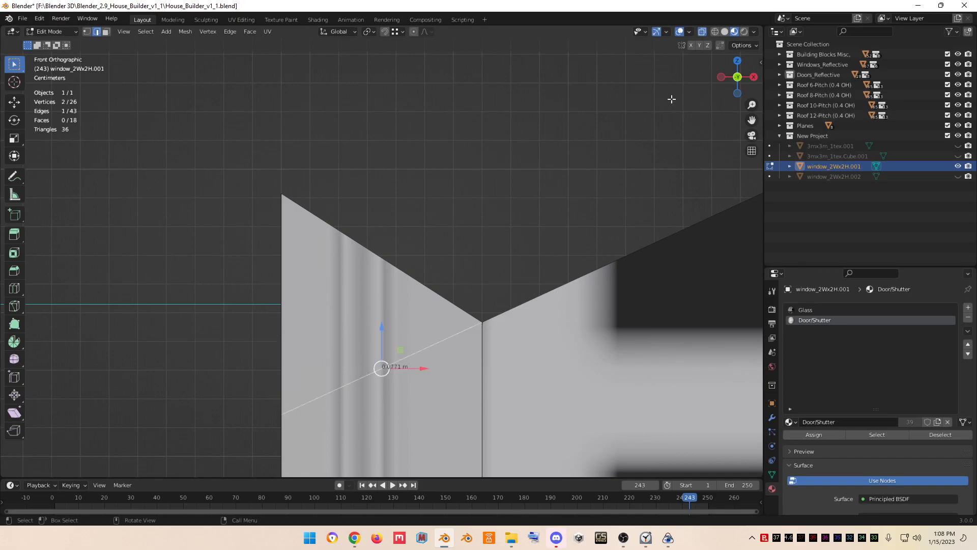
drag(735, 78, 726, 71)
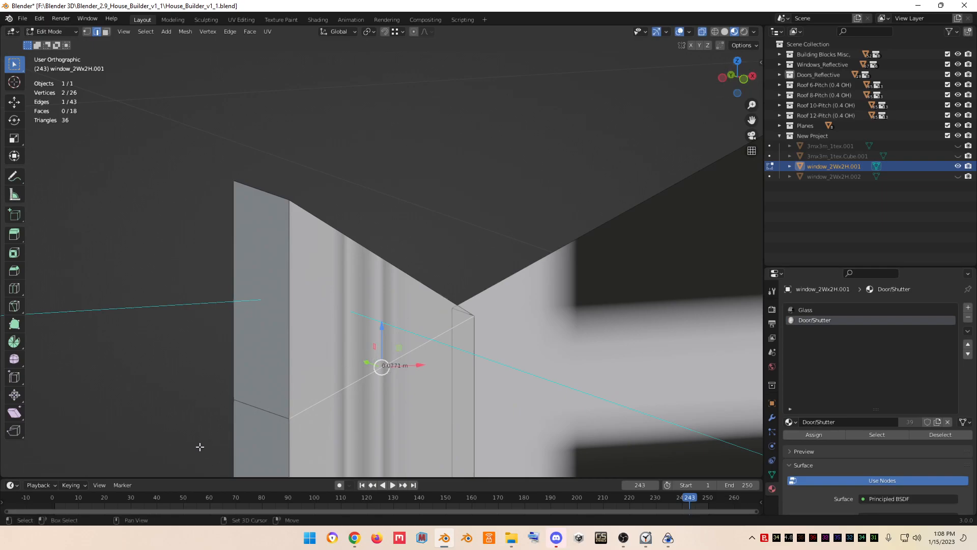
shift+click(258, 405)
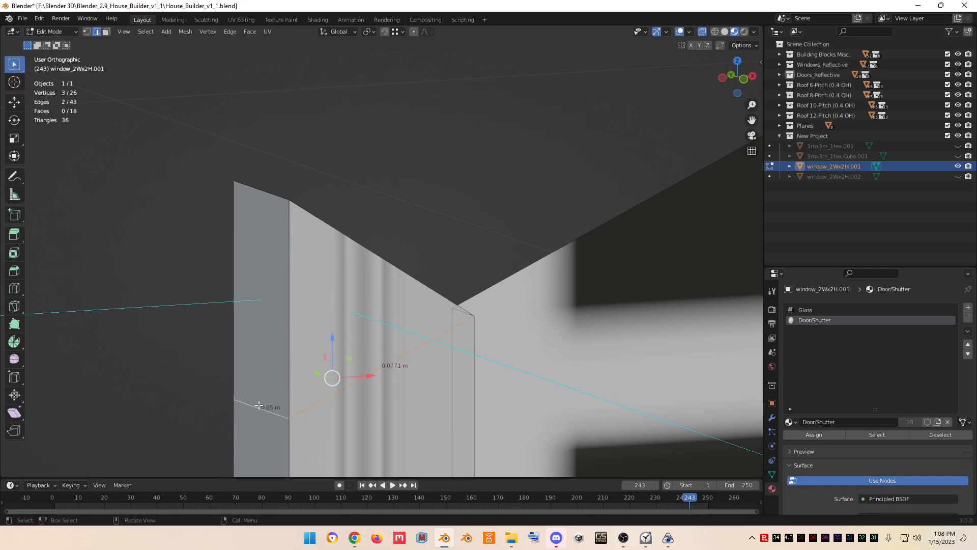
right_click(259, 405)
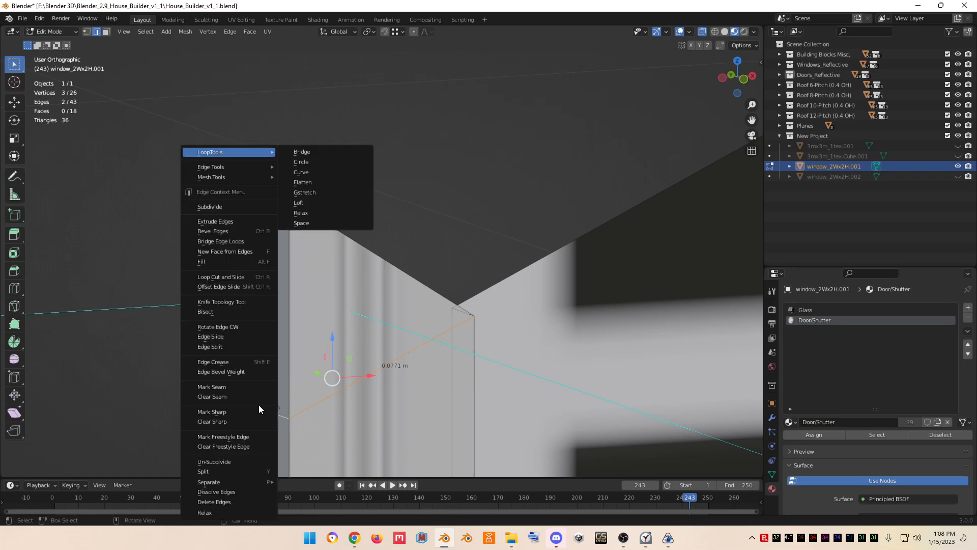
click(224, 493)
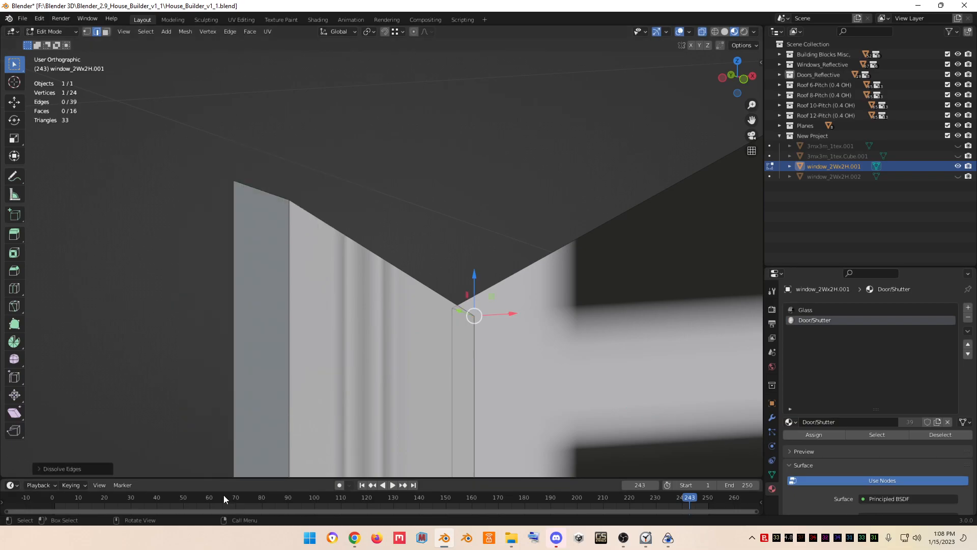
- In front view, knife-cut straight through the frame's top rail from its upper corner down to the diagonal cut line
scroll(464, 288, down, 5)
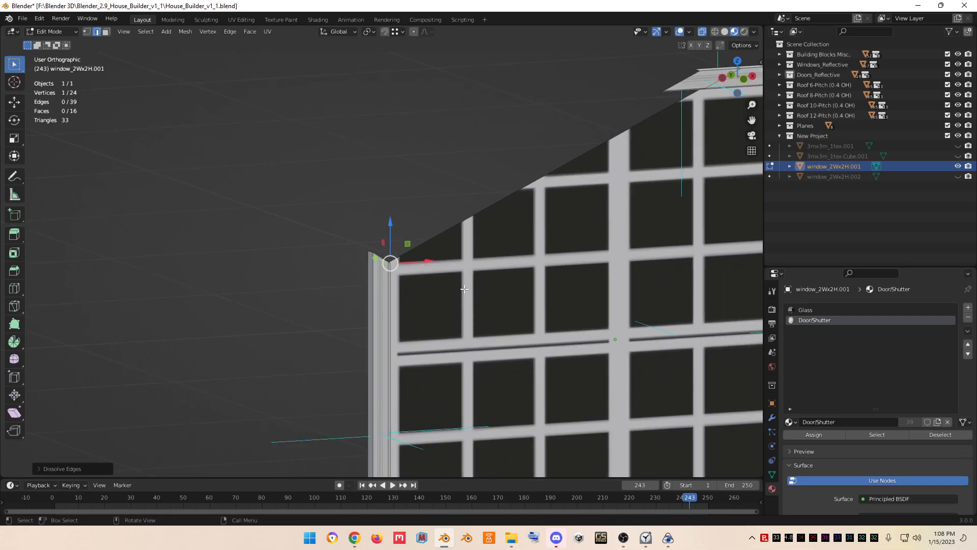
key(KP_1)
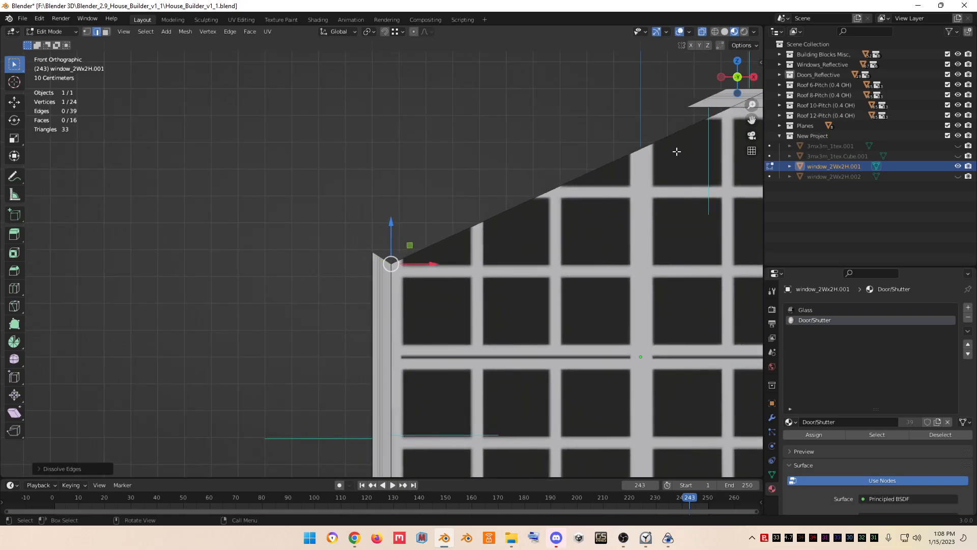
click(732, 102)
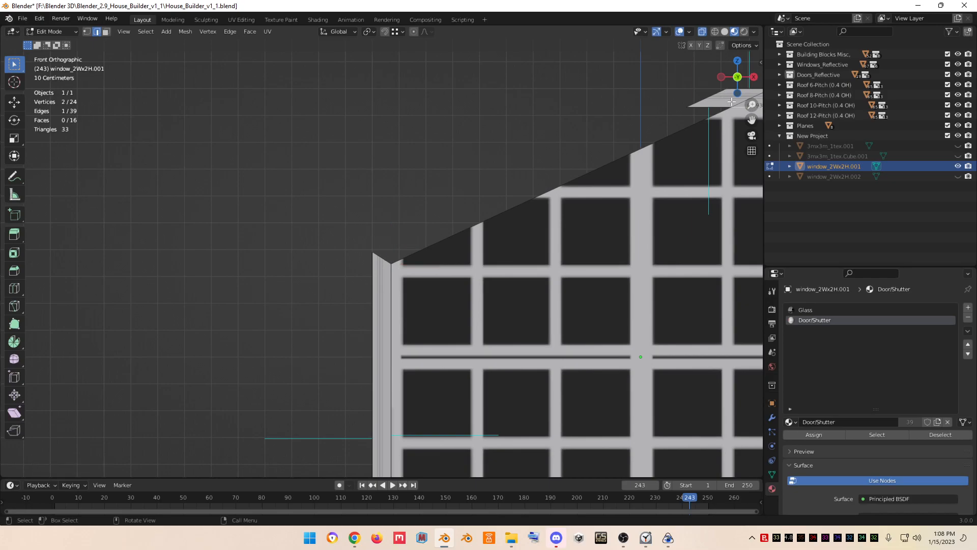
click(709, 106)
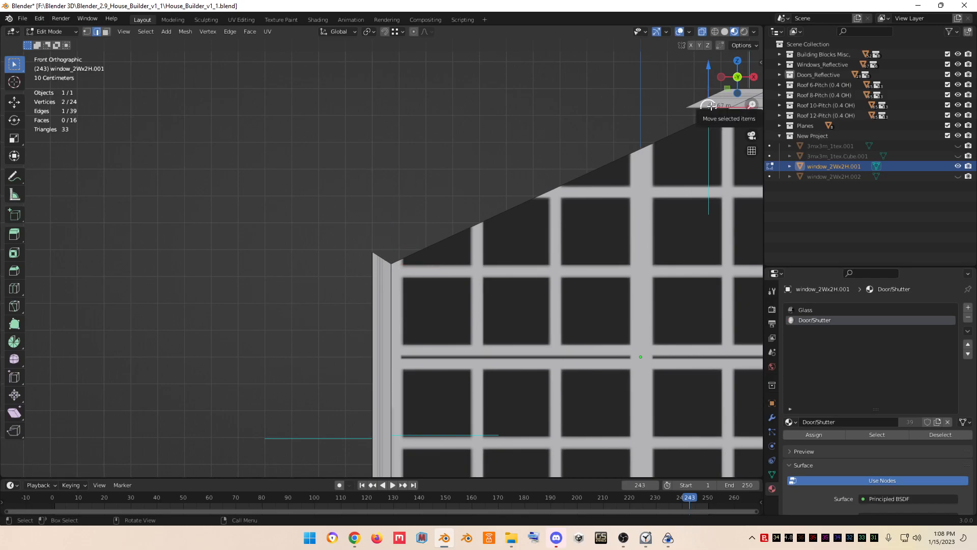
key(KP_Decimal)
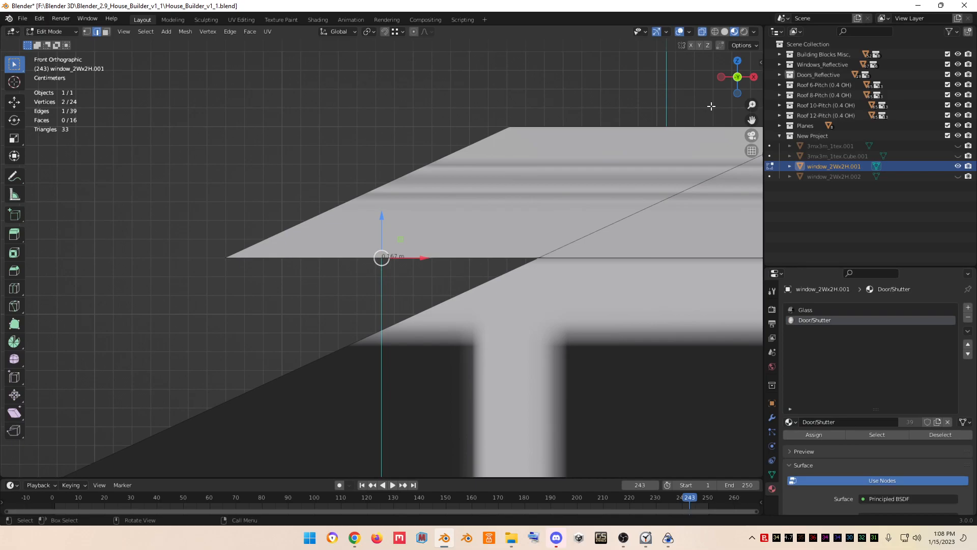
key(k)
key(c)
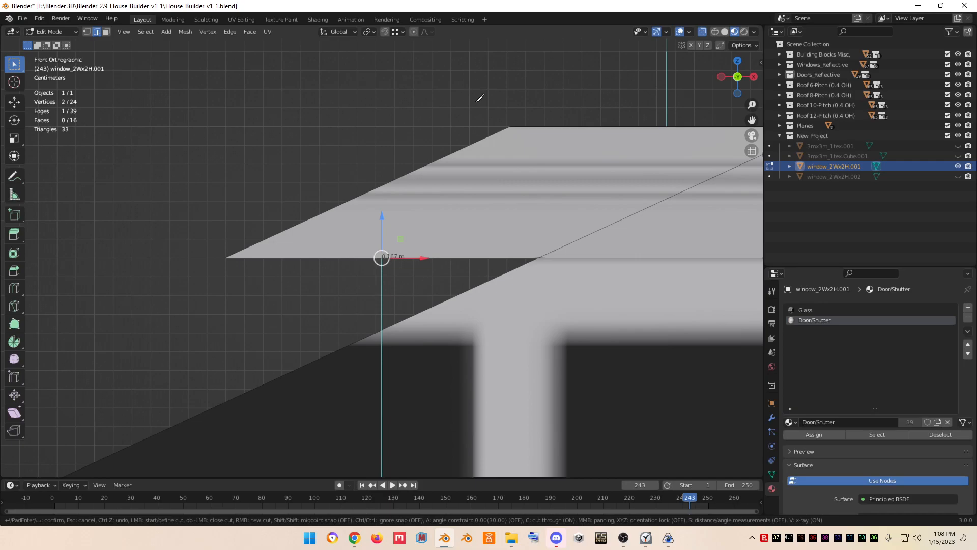
click(513, 125)
click(539, 256)
right_click(543, 250)
key(Return)
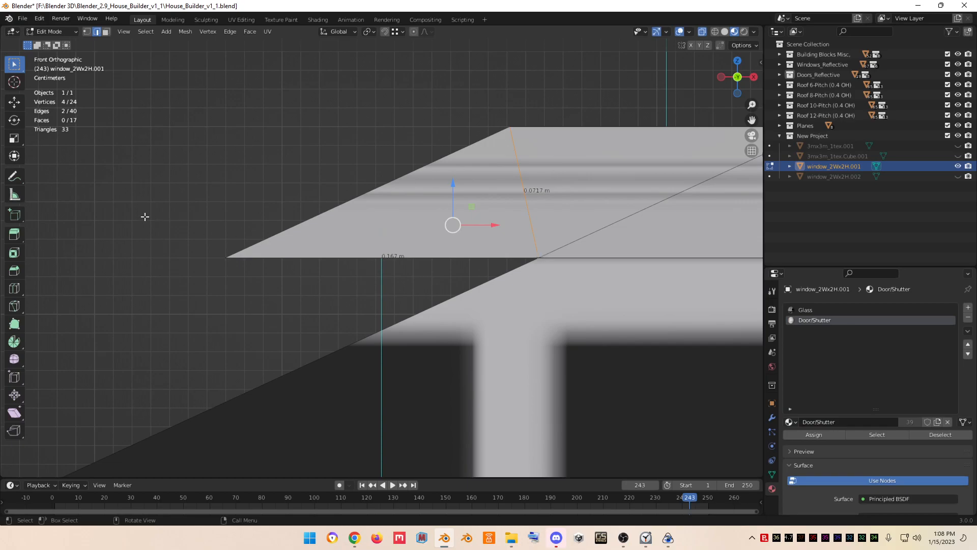
- In face select mode, box-select the triangular part of the top rail beyond the knife cut and delete its faces
click(106, 31)
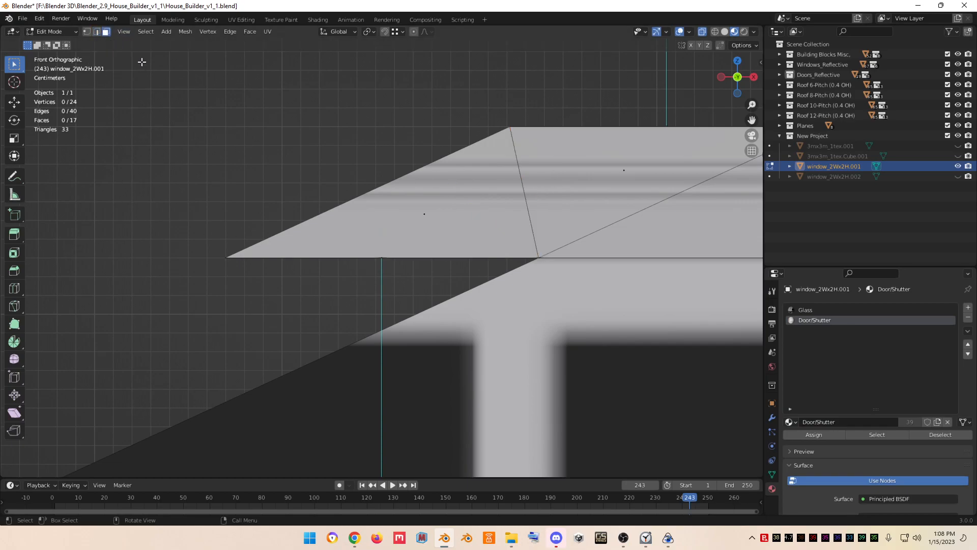
drag(334, 82, 441, 282)
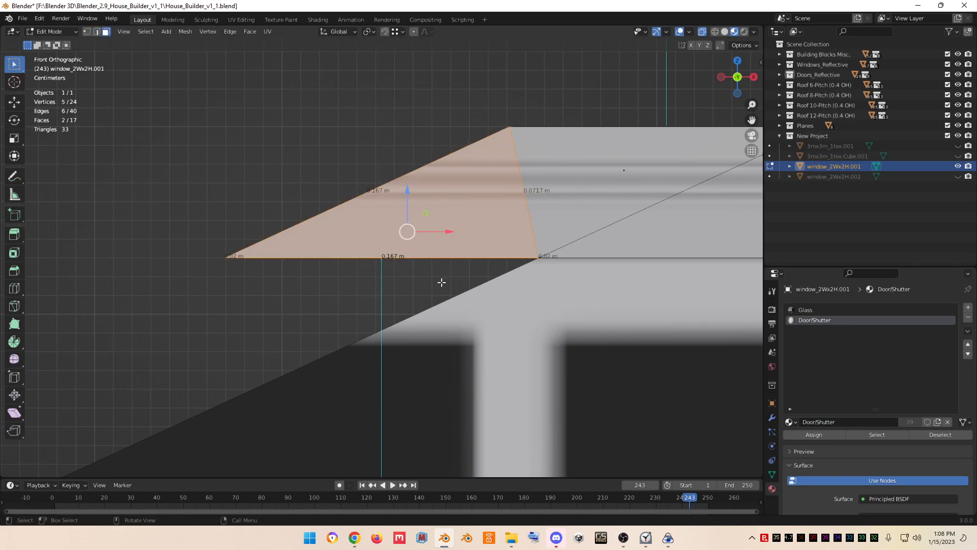
key(x)
click(441, 282)
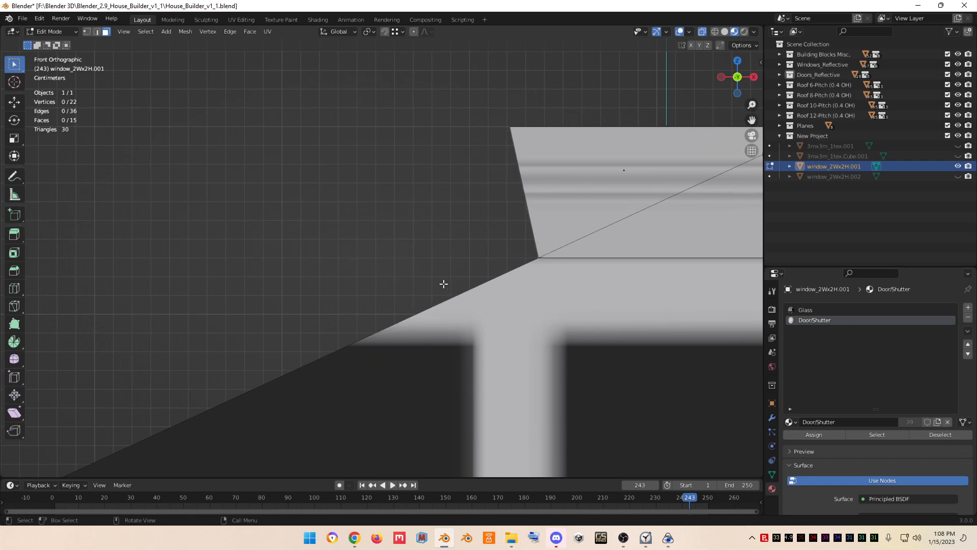
- In edge select mode, select the two leftover diagonal edges on the top rail and dissolve them
scroll(624, 183, down, 2)
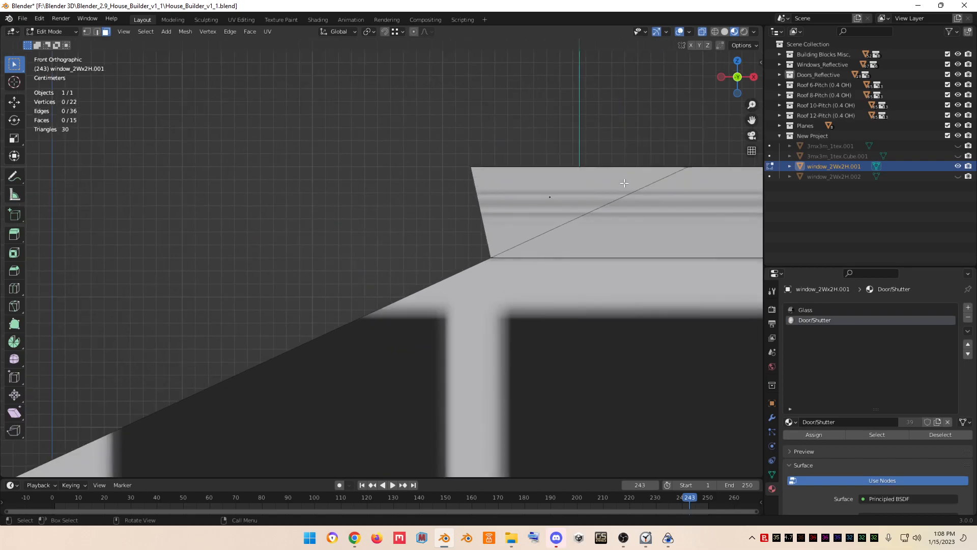
click(97, 31)
click(601, 207)
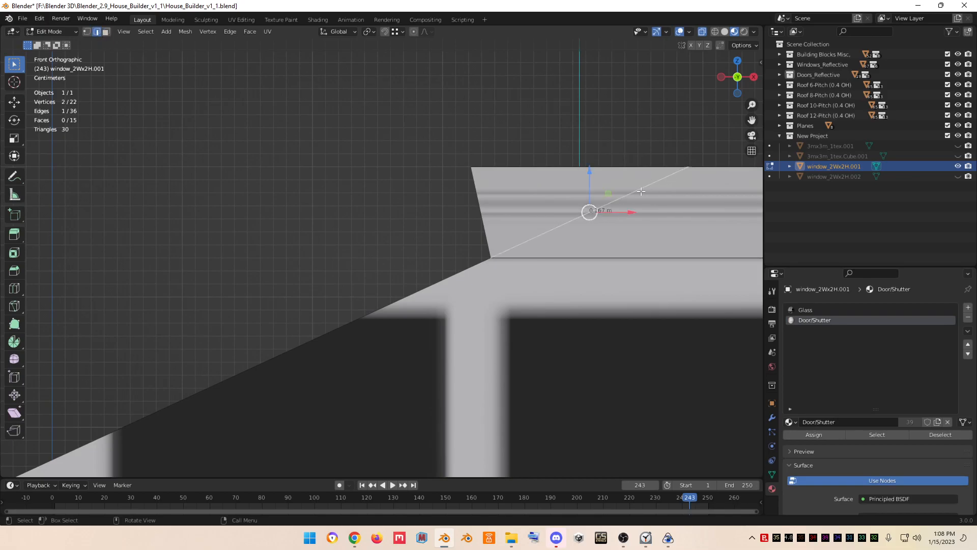
drag(738, 77, 642, 171)
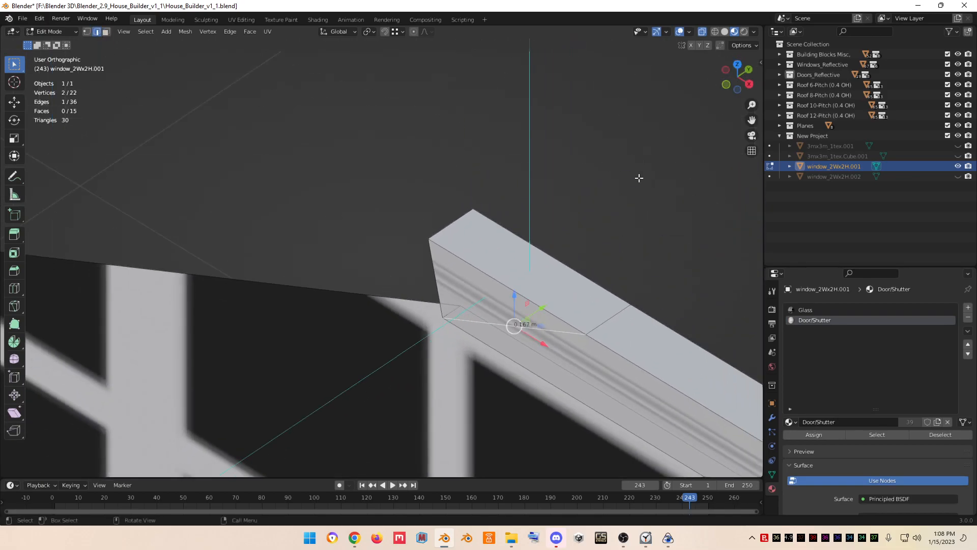
shift+click(605, 316)
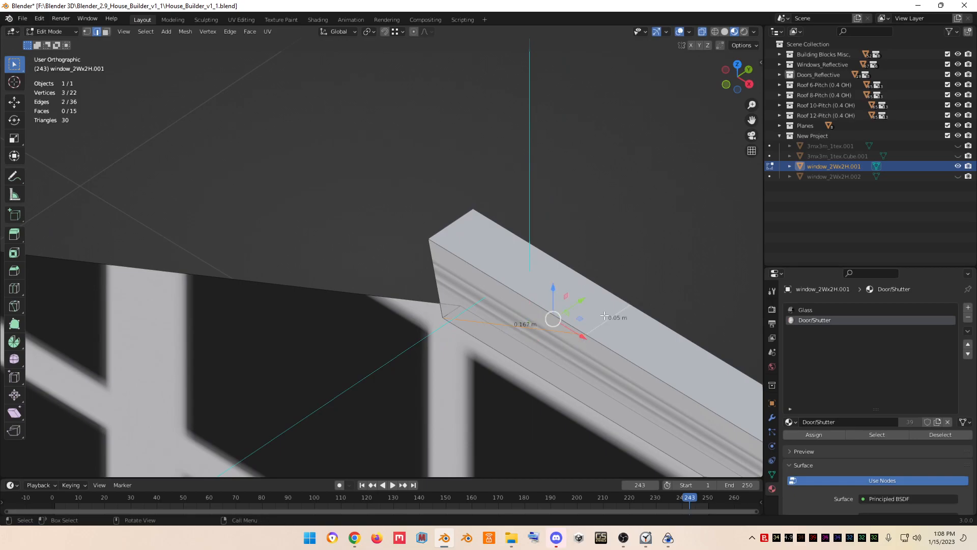
right_click(605, 316)
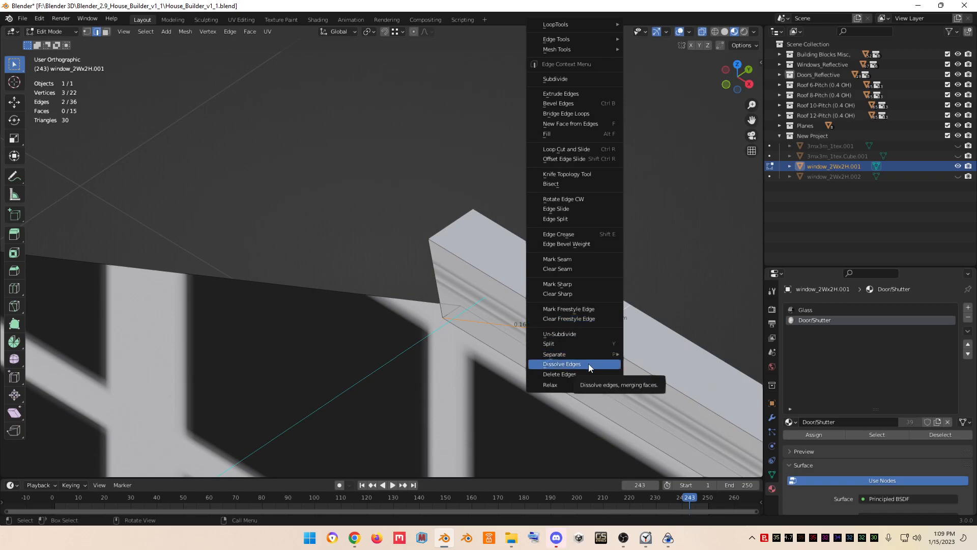
click(589, 364)
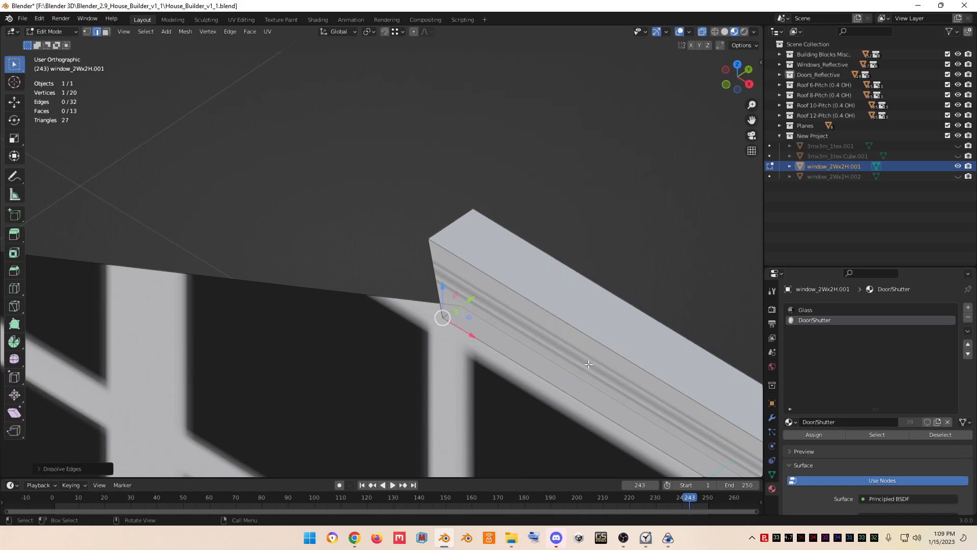
- Unhide the cutting strip object window_2Wx2H.002, select it and enter its Edit Mode
scroll(508, 321, down, 2)
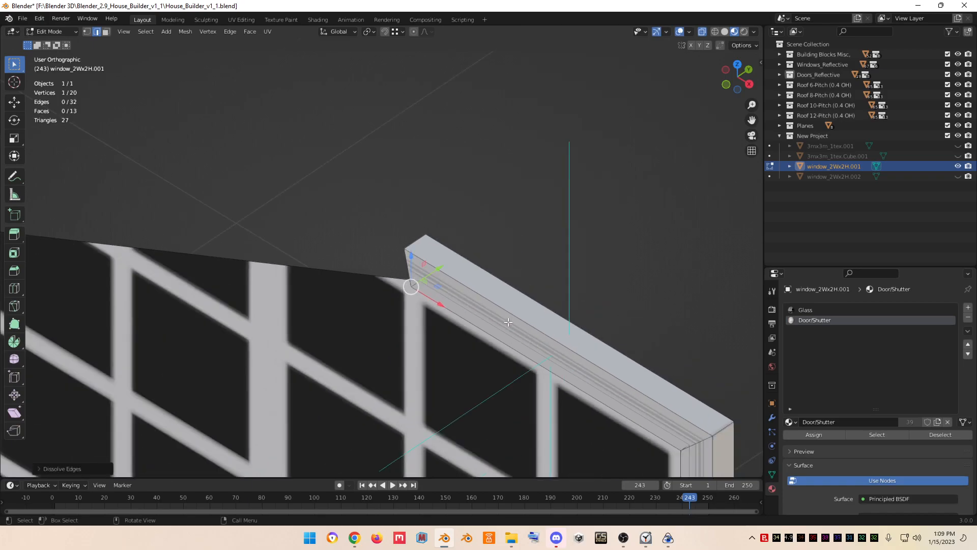
key(KP_1)
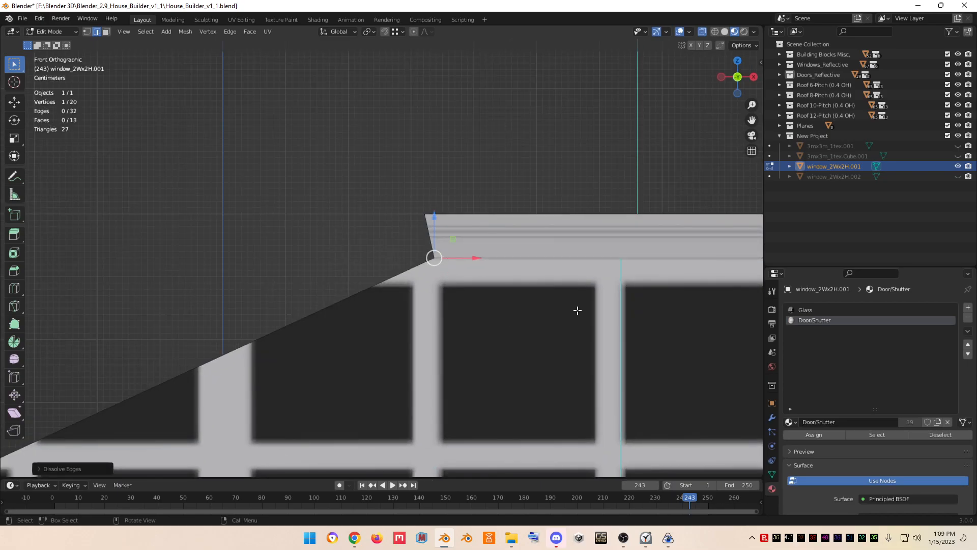
scroll(577, 310, down, 2)
scroll(578, 310, down, 2)
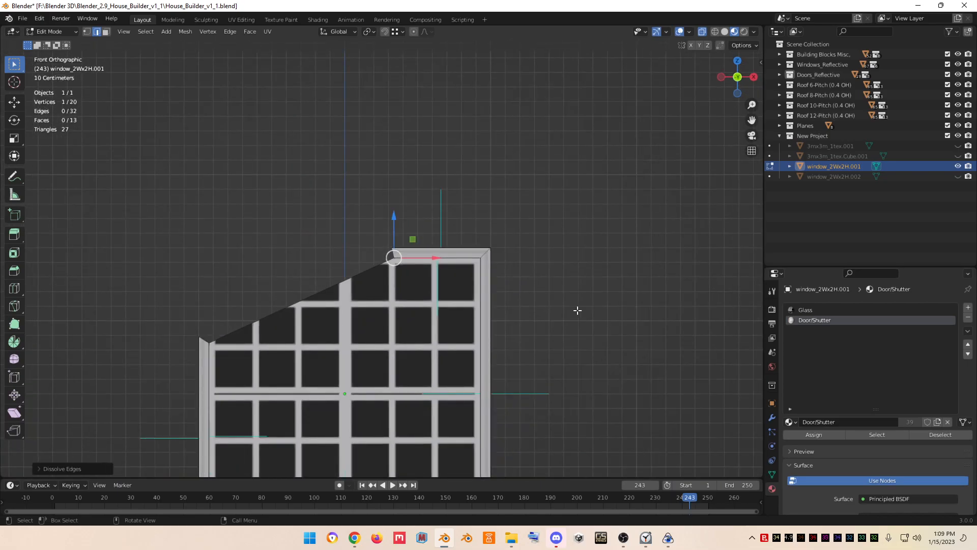
key(Tab)
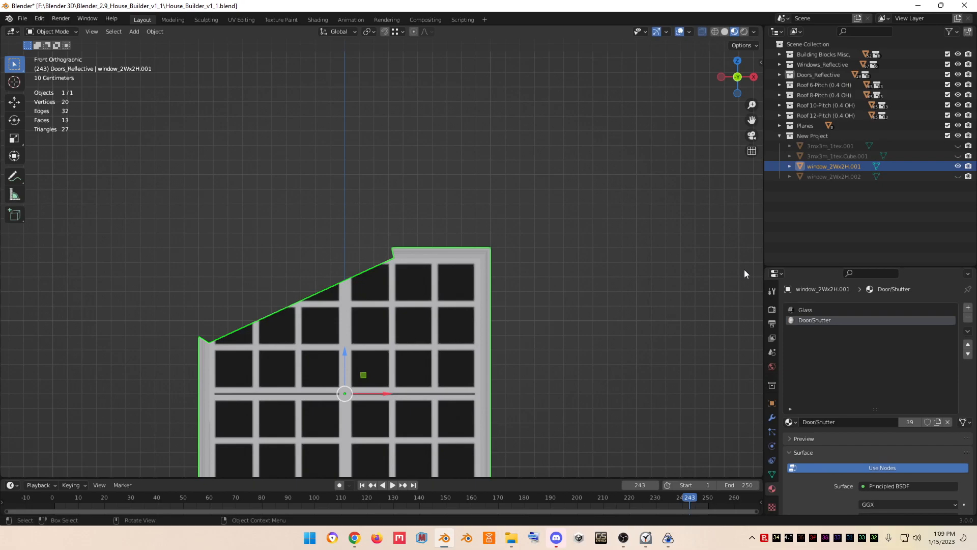
click(958, 177)
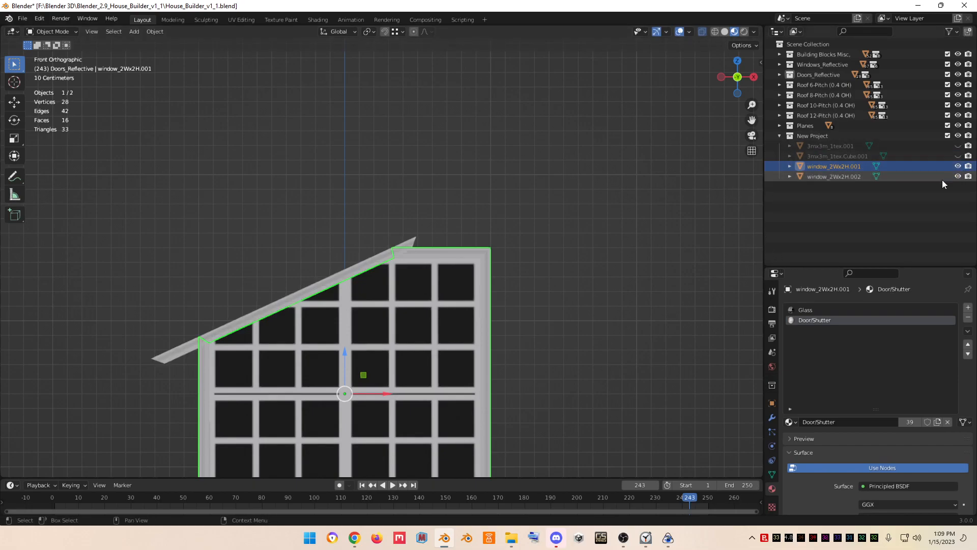
click(347, 278)
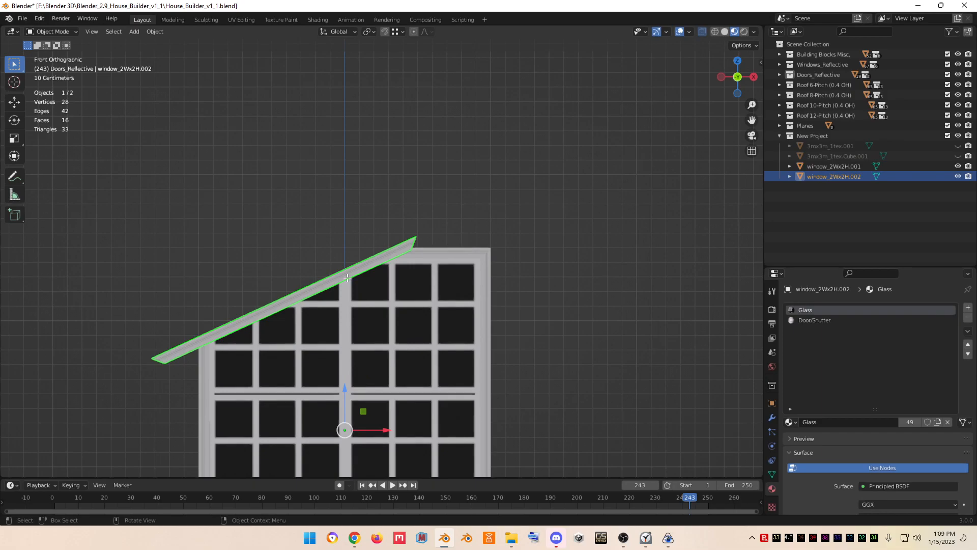
key(Tab)
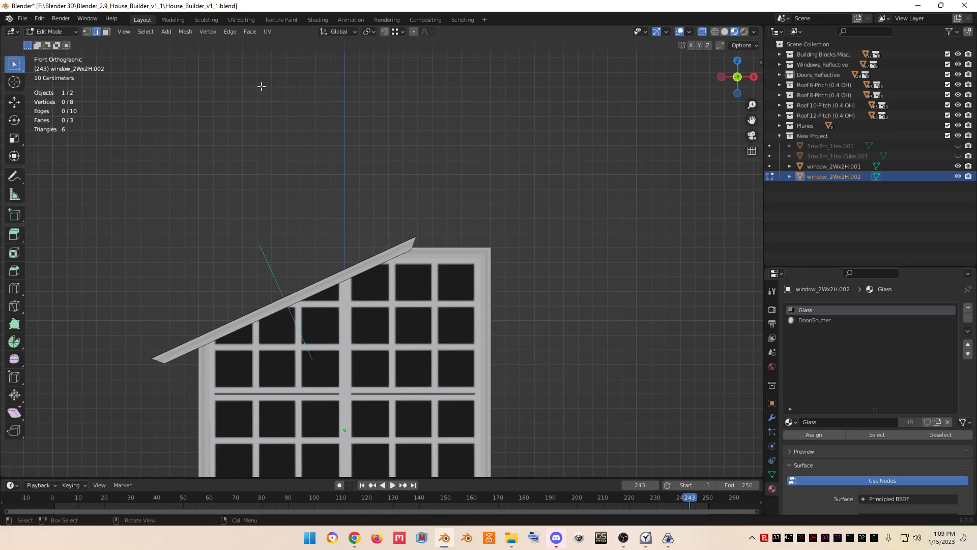
- Select the strip's upper end vertices, switch the transform orientation to Local, and slide them back along the strip
click(87, 33)
drag(400, 212, 429, 252)
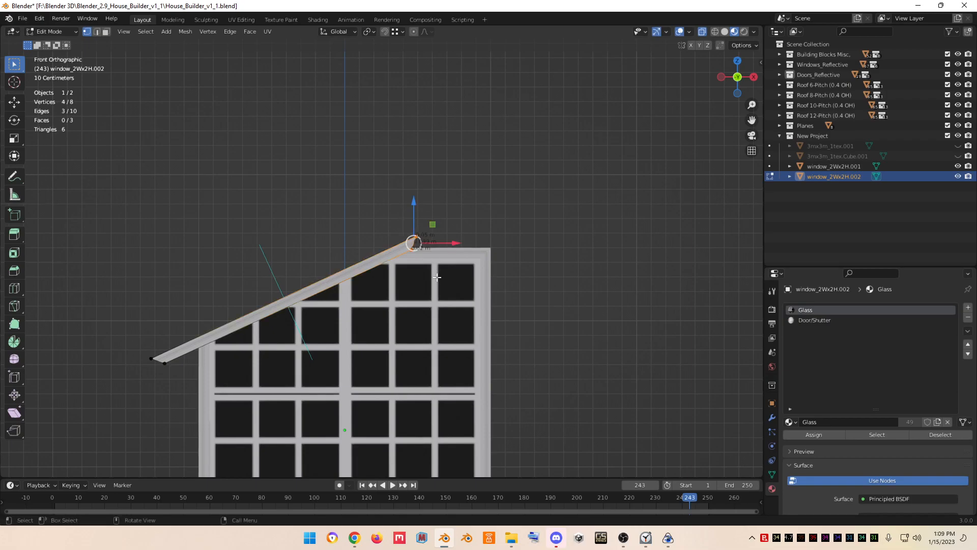
click(351, 32)
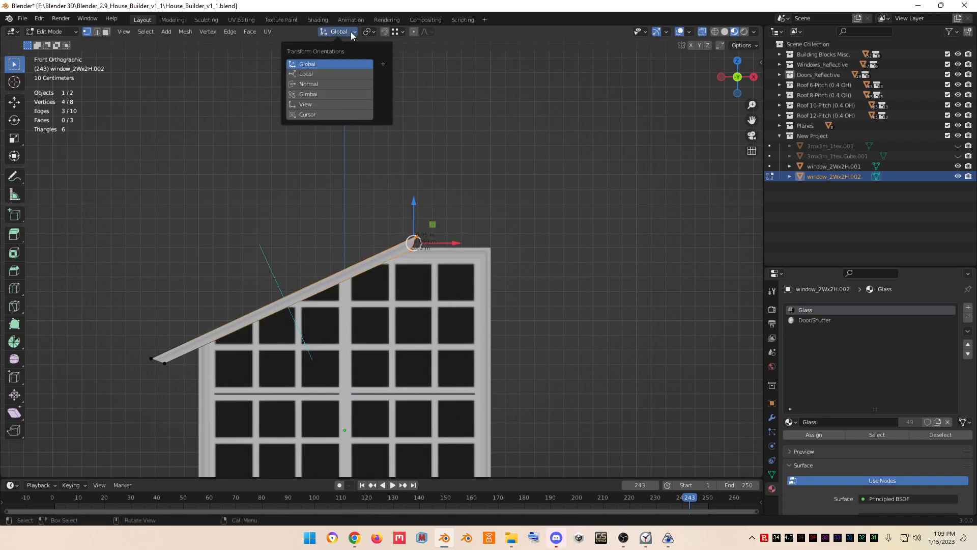
click(347, 75)
scroll(401, 286, up, 2)
scroll(401, 286, up, 2)
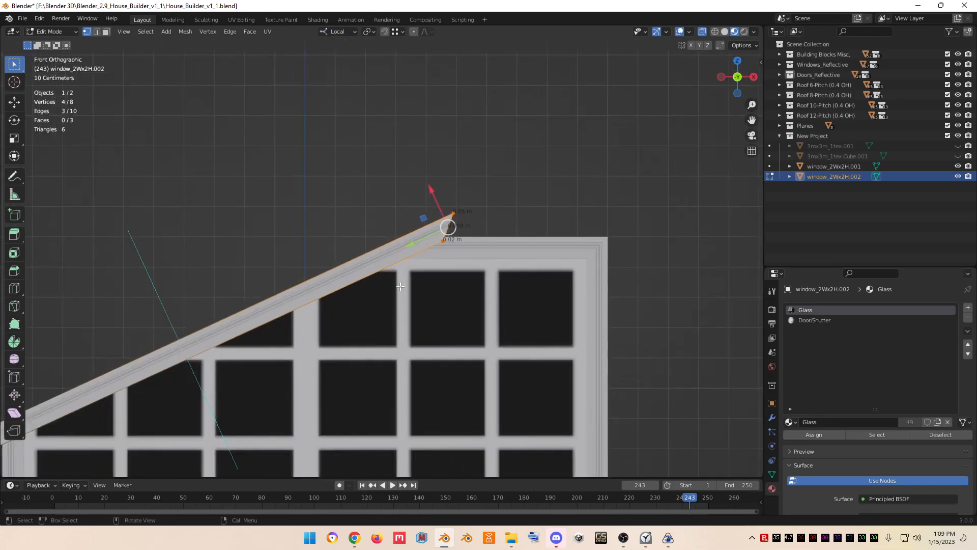
drag(410, 241, 362, 278)
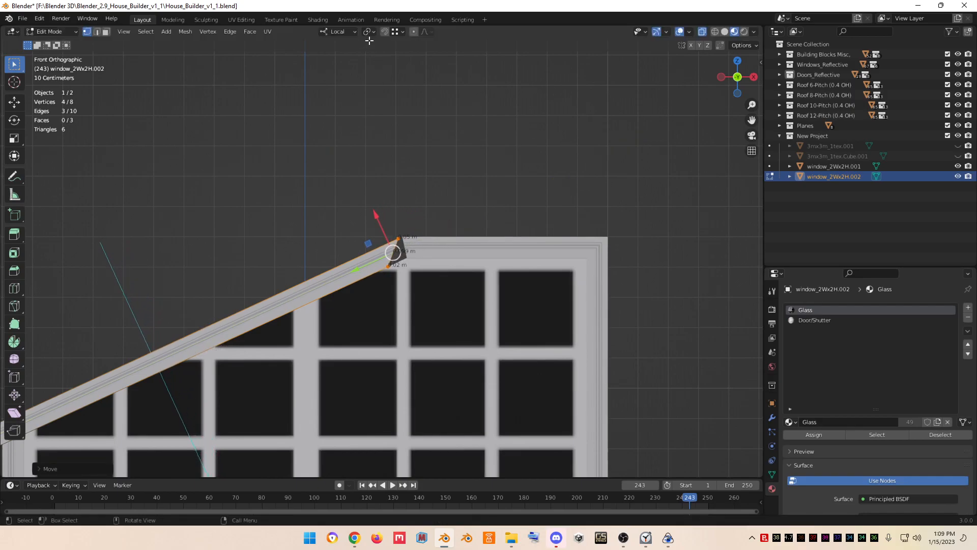
- Enable snapping and move the selected end vertices onto the frame's top corner
click(403, 31)
key(g)
click(403, 235)
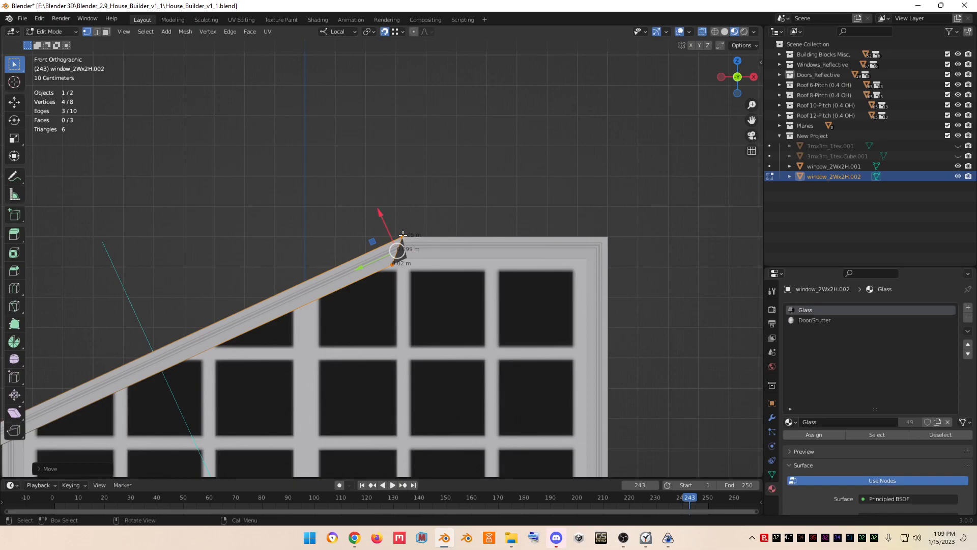
- Select the strip end's lower vertices and snap them onto the inner corner of the frame's top rail
scroll(403, 235, up, 10)
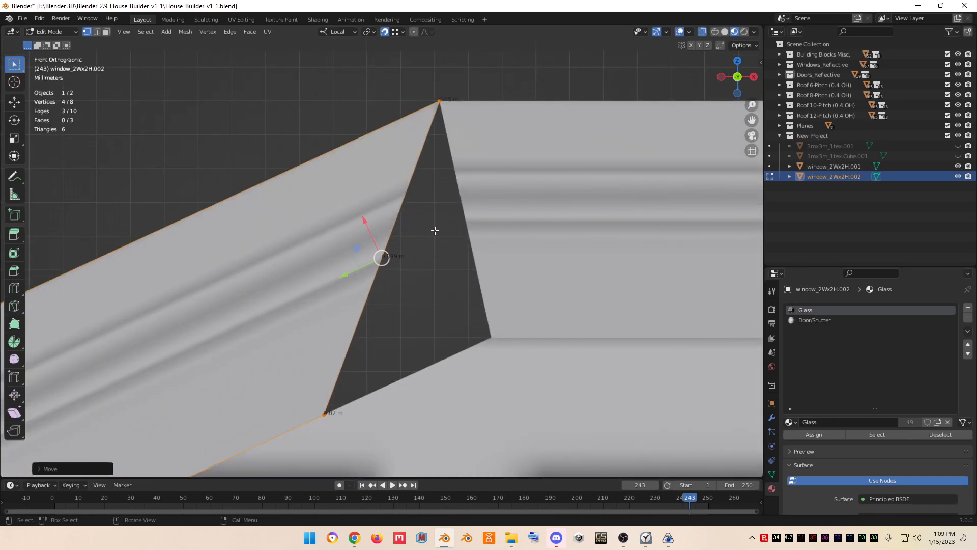
drag(383, 382, 311, 347)
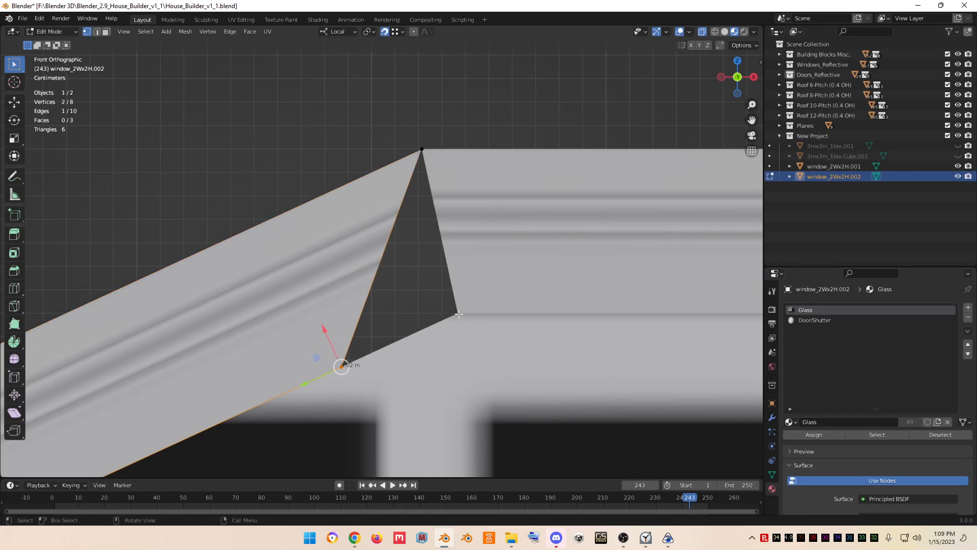
key(g)
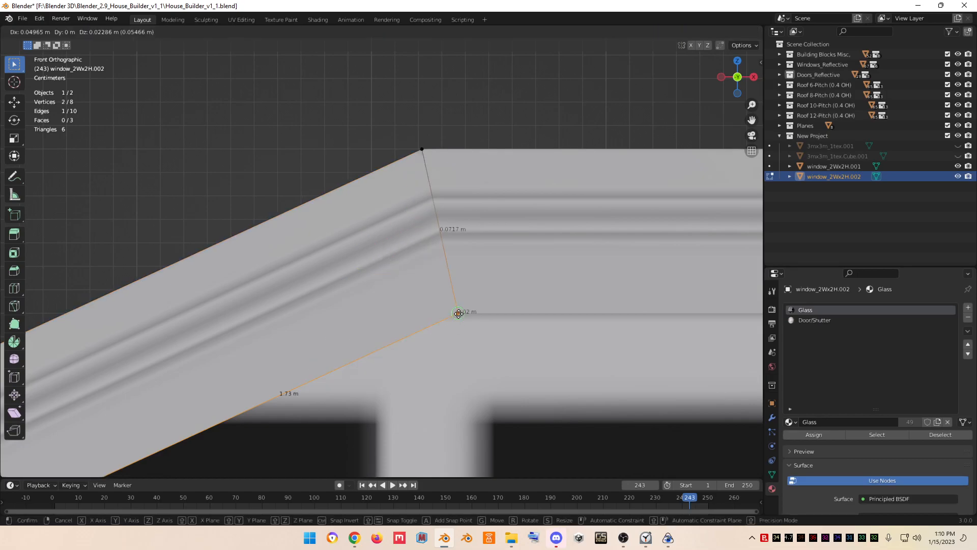
click(459, 313)
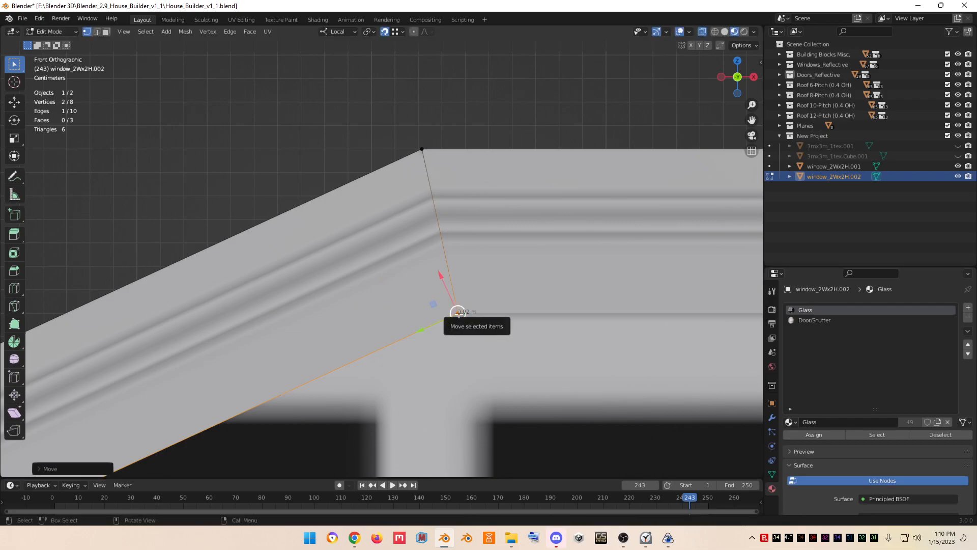
- Review the strip against the window frame in Object Mode, then return to Edit Mode
key(Tab)
scroll(459, 313, down, 3)
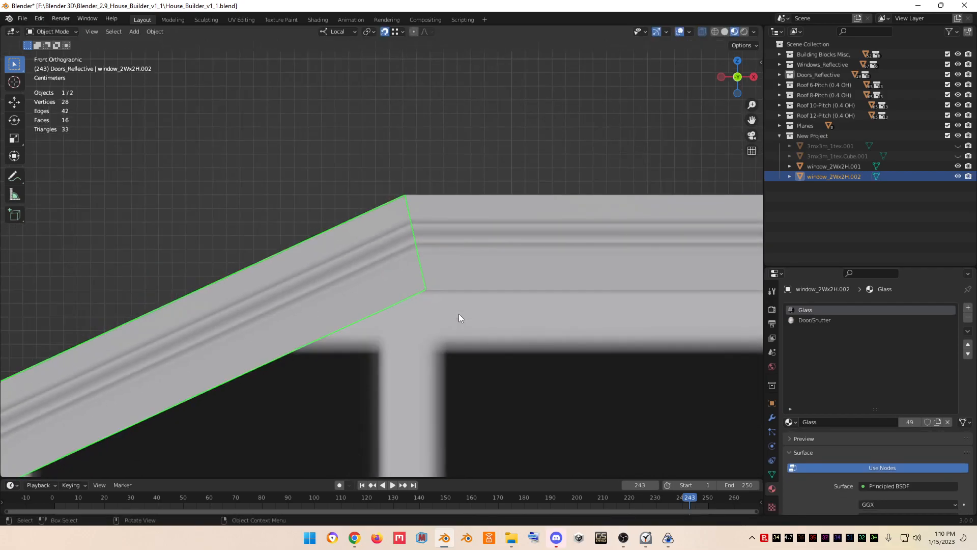
scroll(576, 264, down, 8)
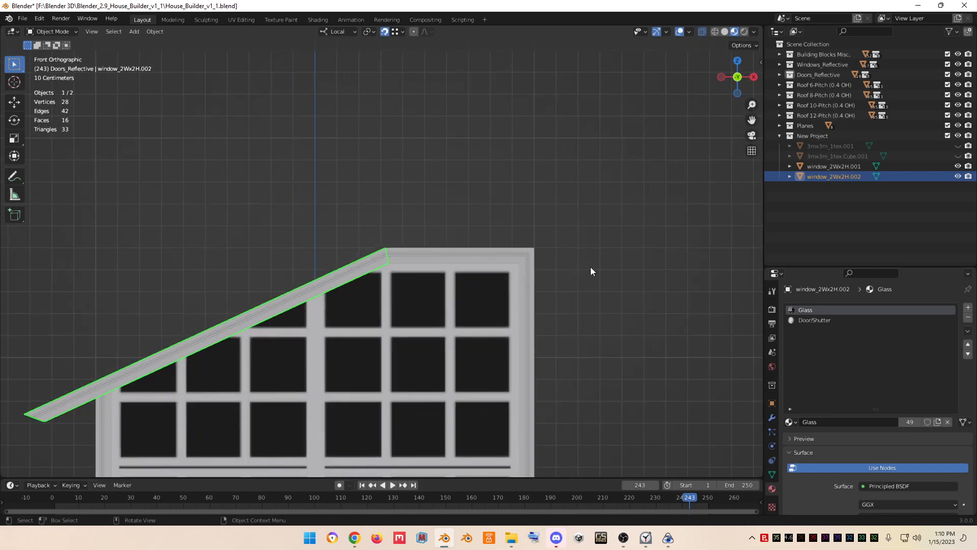
key(Tab)
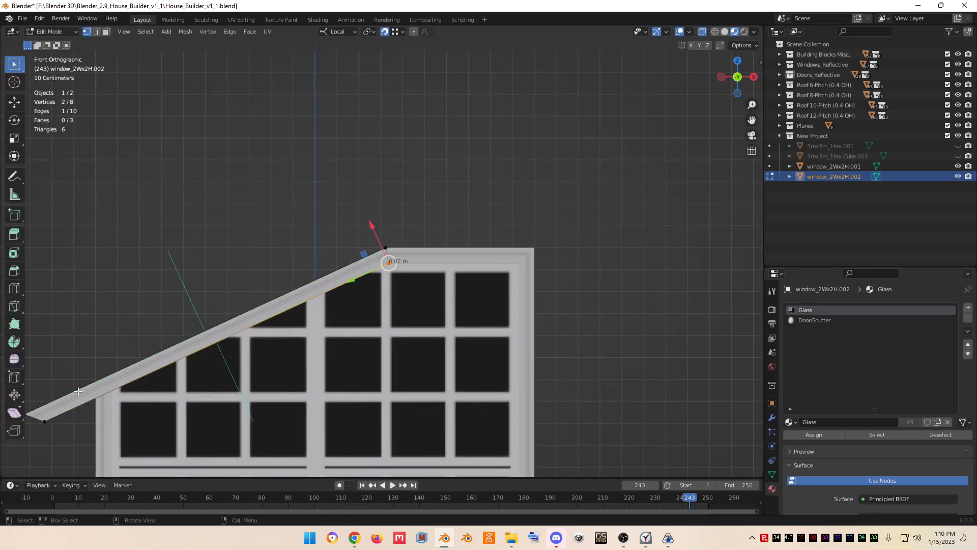
- Select the strip's lower end vertices and snap them onto the outer top corner of the frame's left side
scroll(77, 391, down, 2)
click(78, 390)
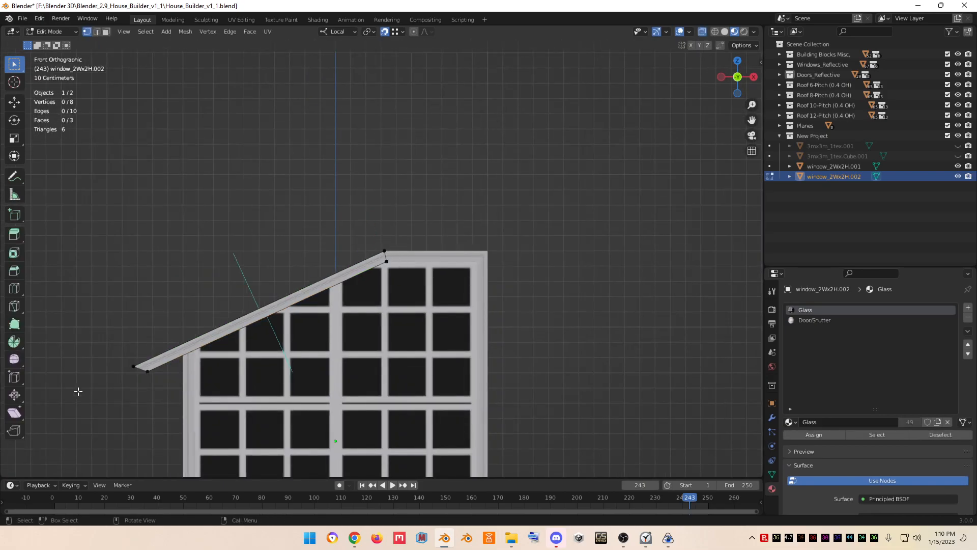
drag(87, 361, 215, 344)
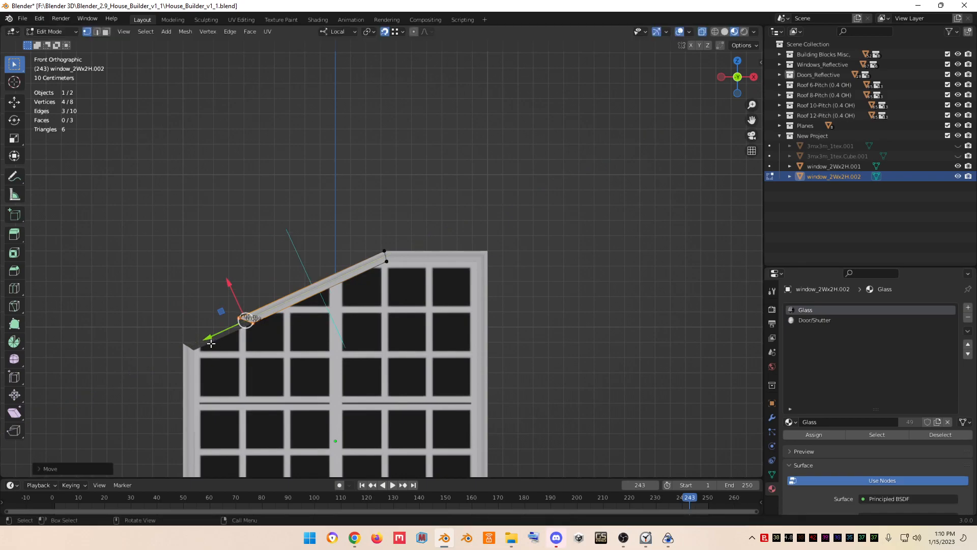
key(g)
click(185, 342)
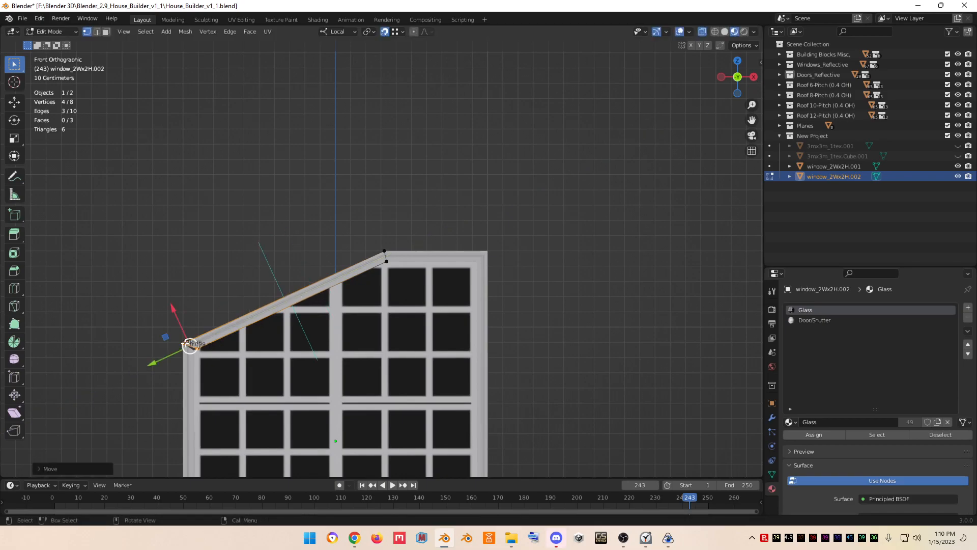
- Snap the strip's remaining lower end vertex onto the inner corner of the frame's left post, then leave Edit Mode
key(KP_Decimal)
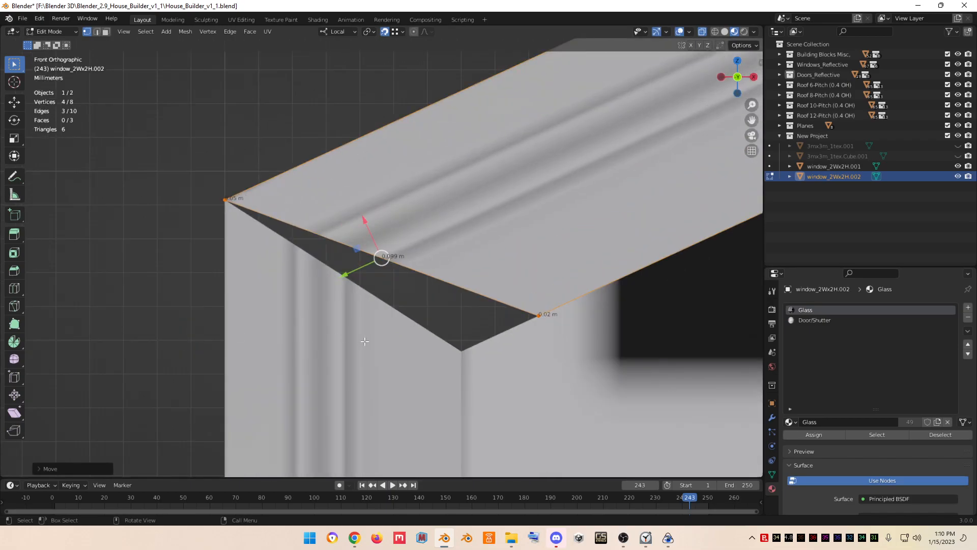
drag(515, 291, 556, 335)
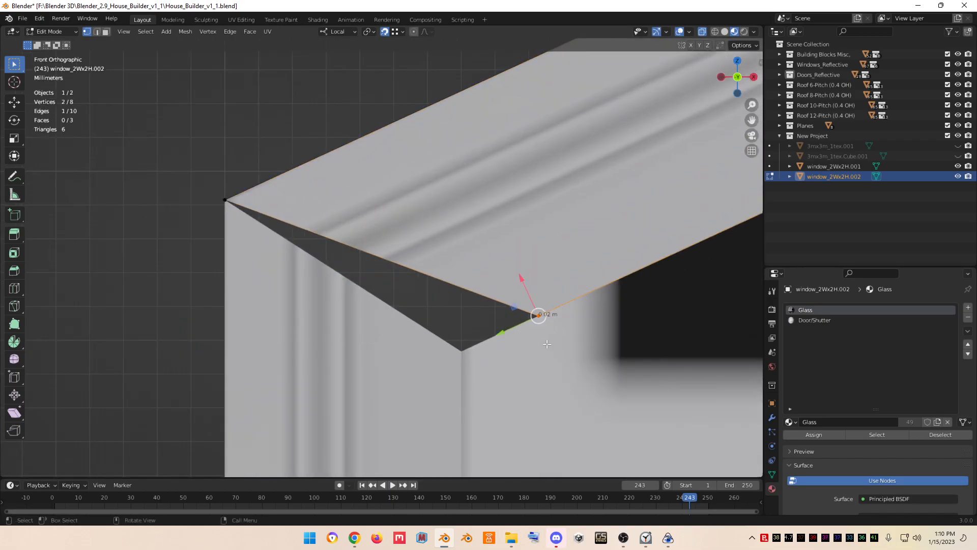
key(g)
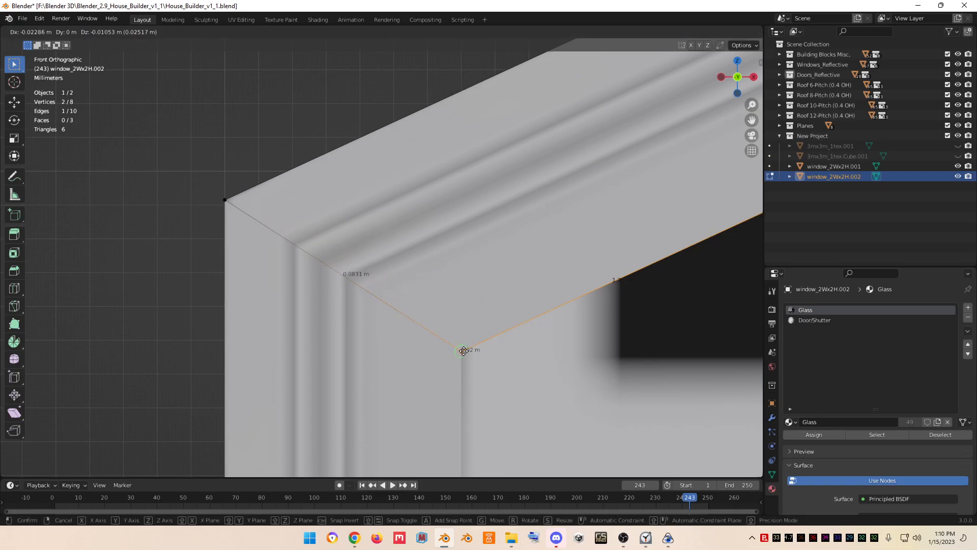
click(464, 351)
scroll(464, 350, down, 5)
scroll(464, 351, down, 3)
key(Tab)
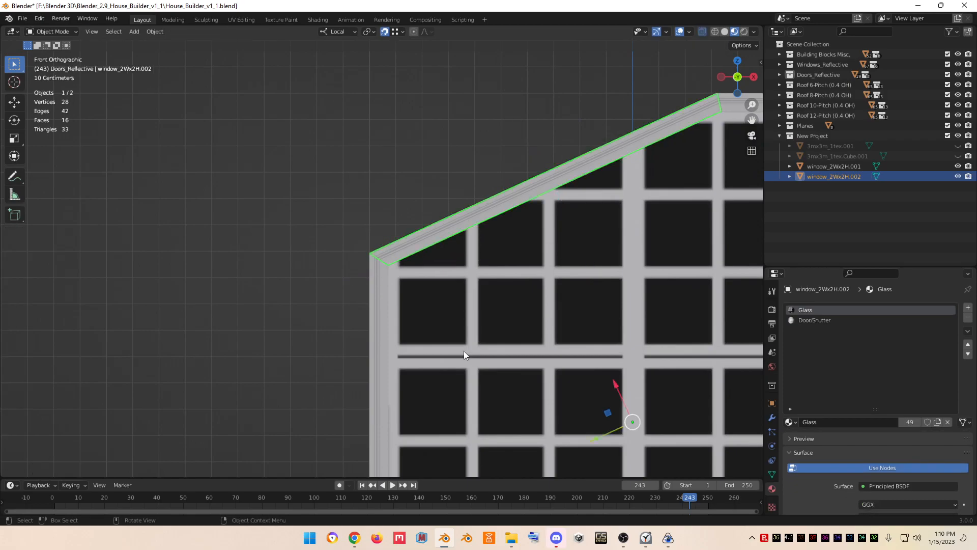
- Select the window frame object and set the transform orientation back to Global
click(511, 355)
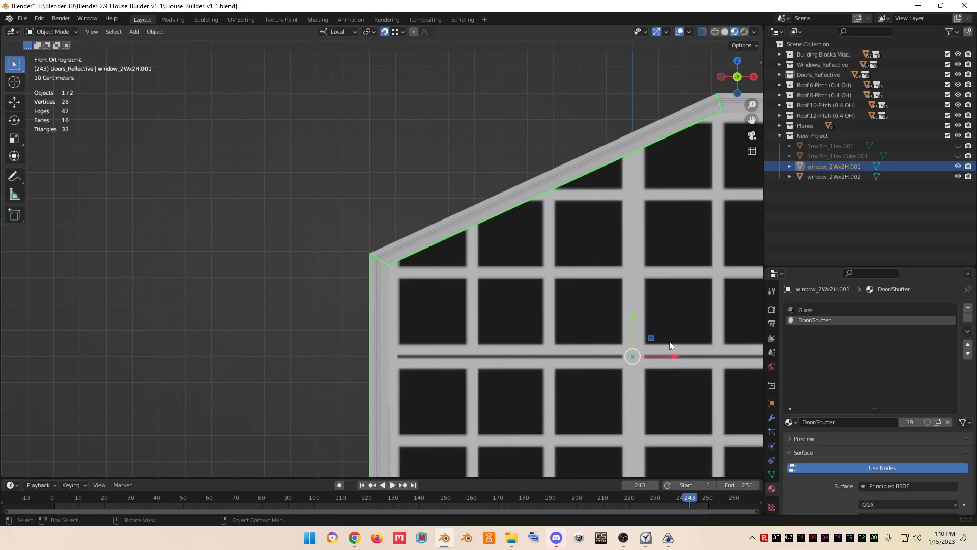
click(345, 32)
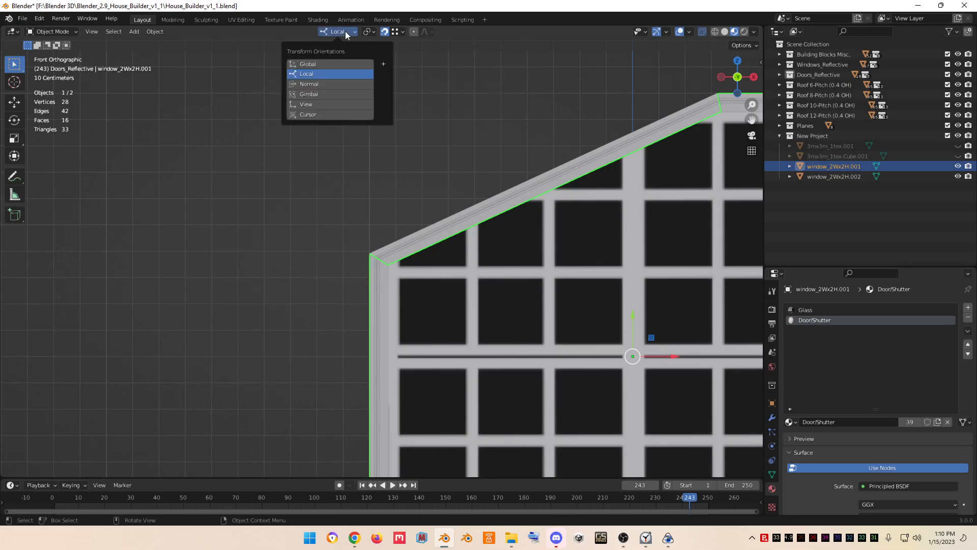
click(319, 62)
- Select both the window frame and the strip and join them into one object
scroll(488, 148, down, 4)
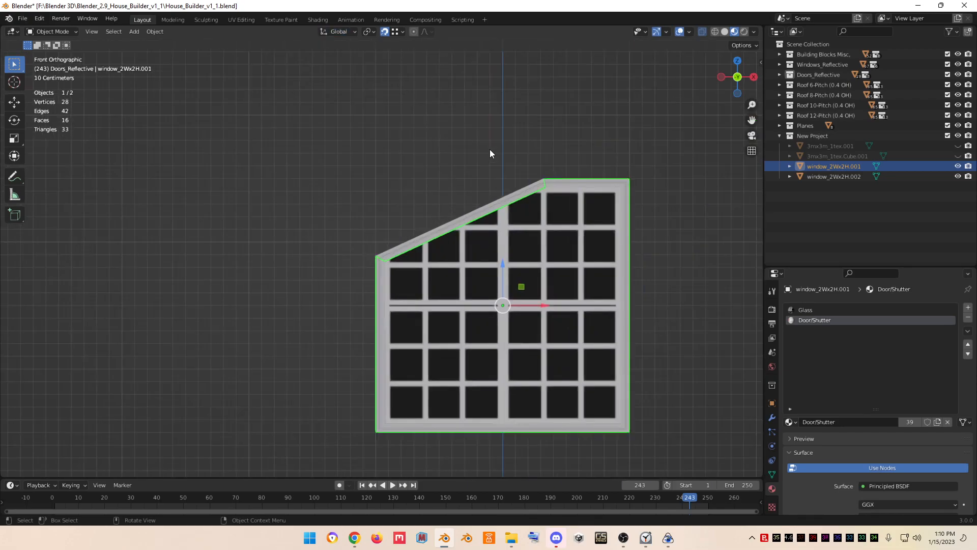
shift+drag(329, 184, 432, 269)
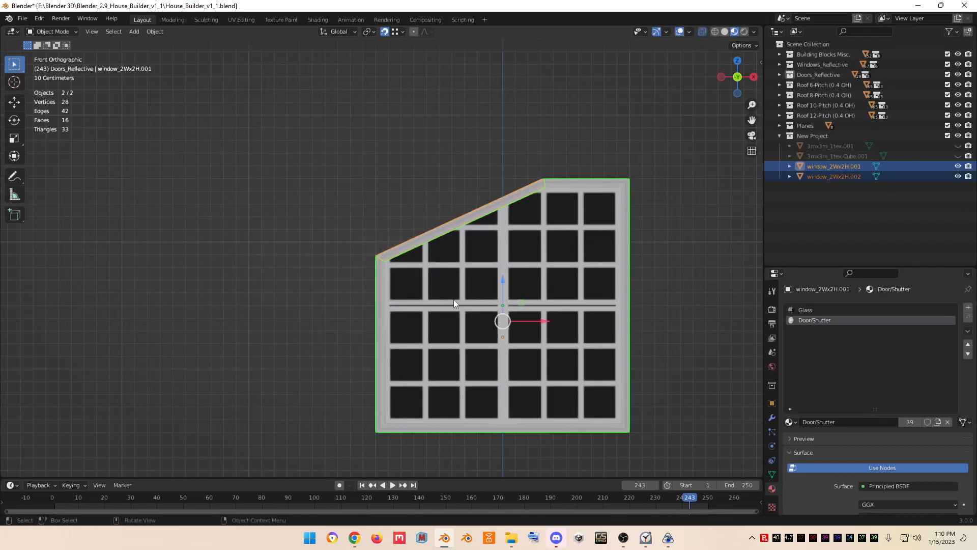
right_click(453, 304)
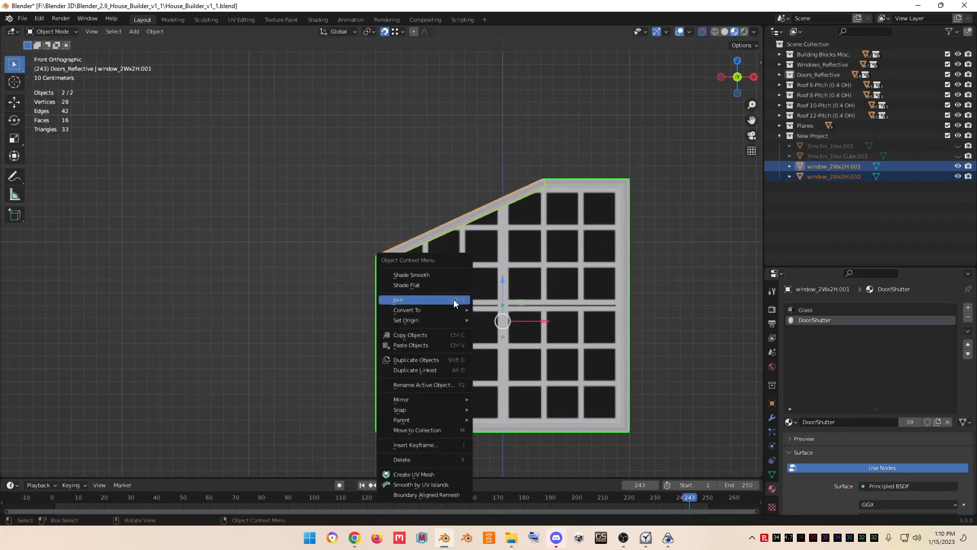
click(454, 301)
- Select all vertices of the joined window in Edit Mode and merge them by distance
key(Tab)
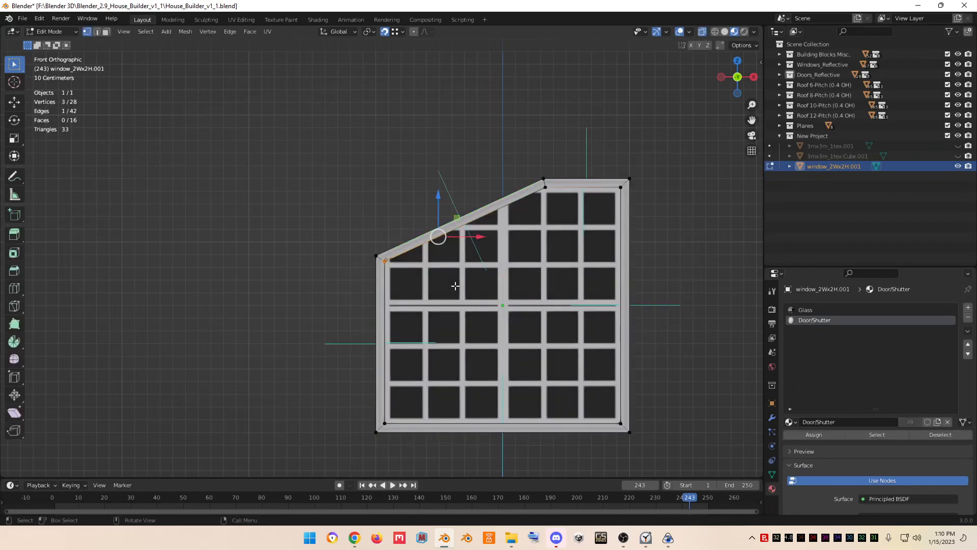
key(a)
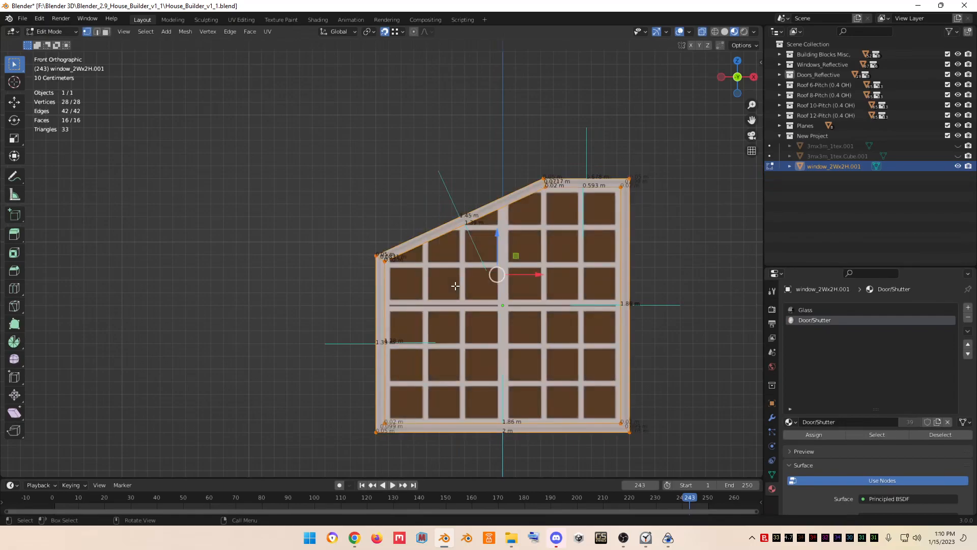
key(m)
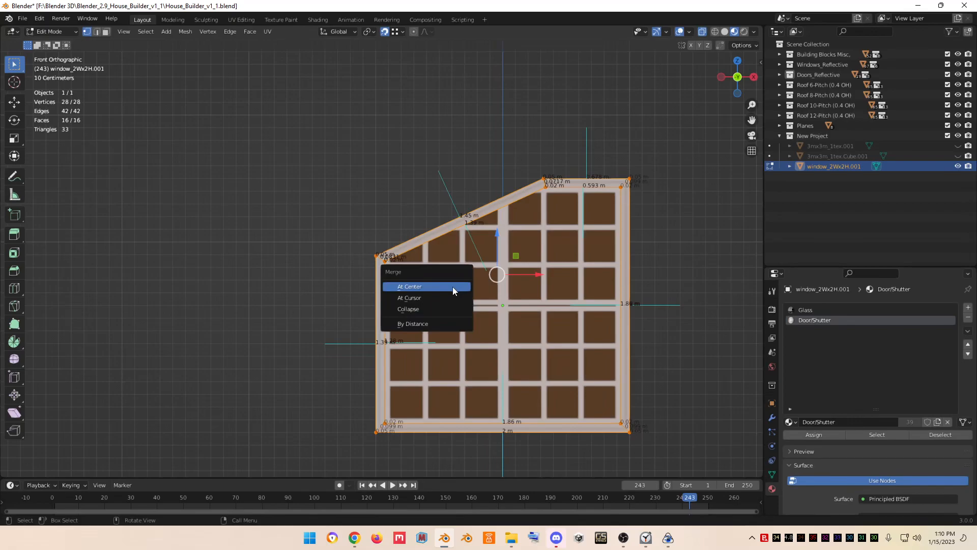
click(417, 322)
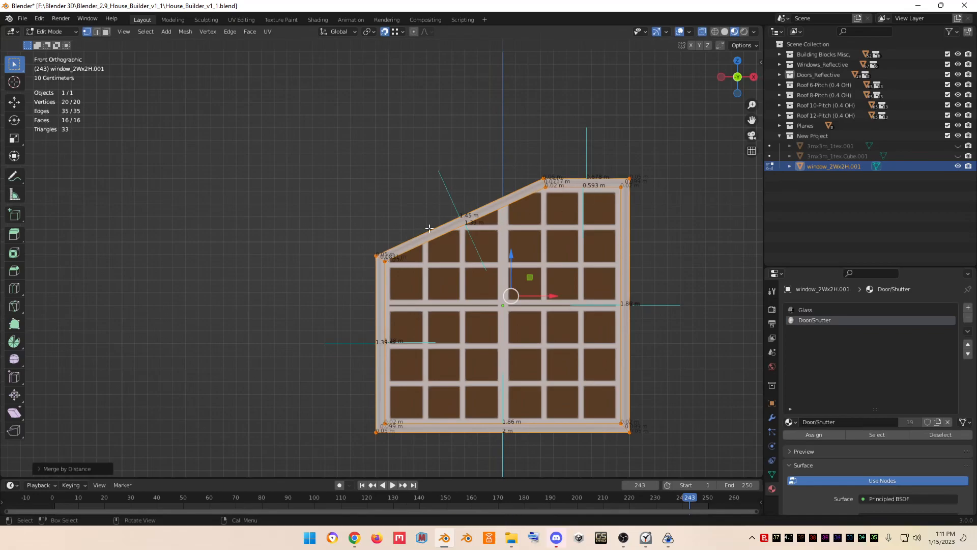
- Switch to face selection and review the joined window frame in Object Mode
key(3)
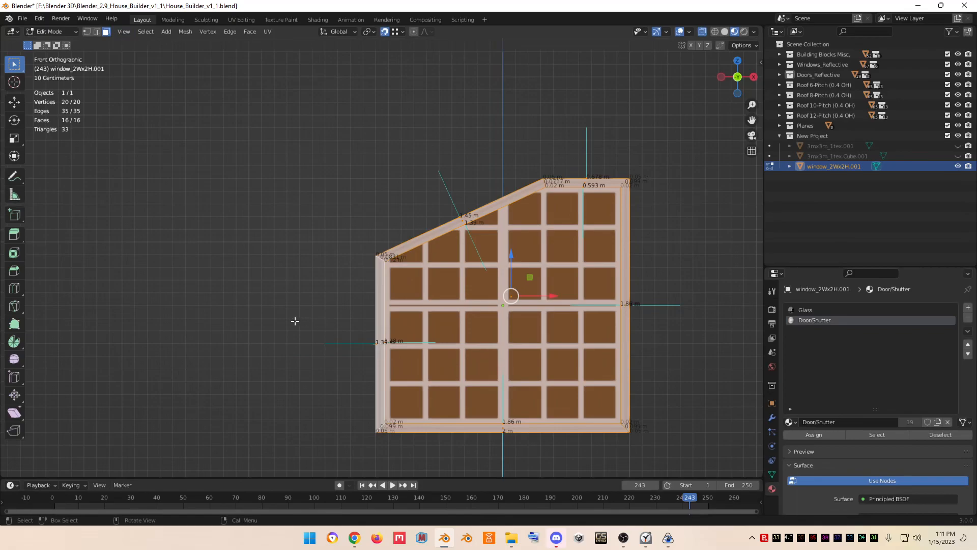
key(Tab)
scroll(294, 325, up, 6)
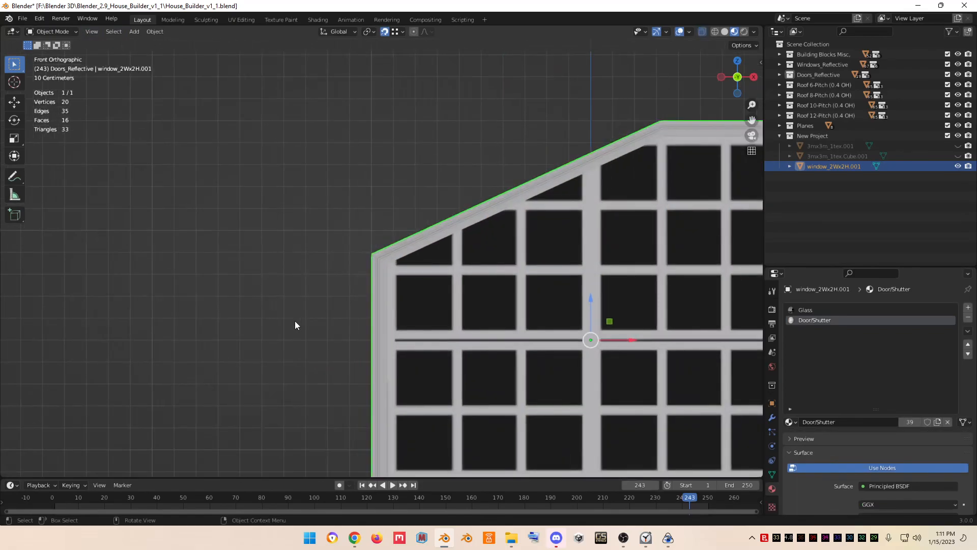
scroll(295, 325, up, 1)
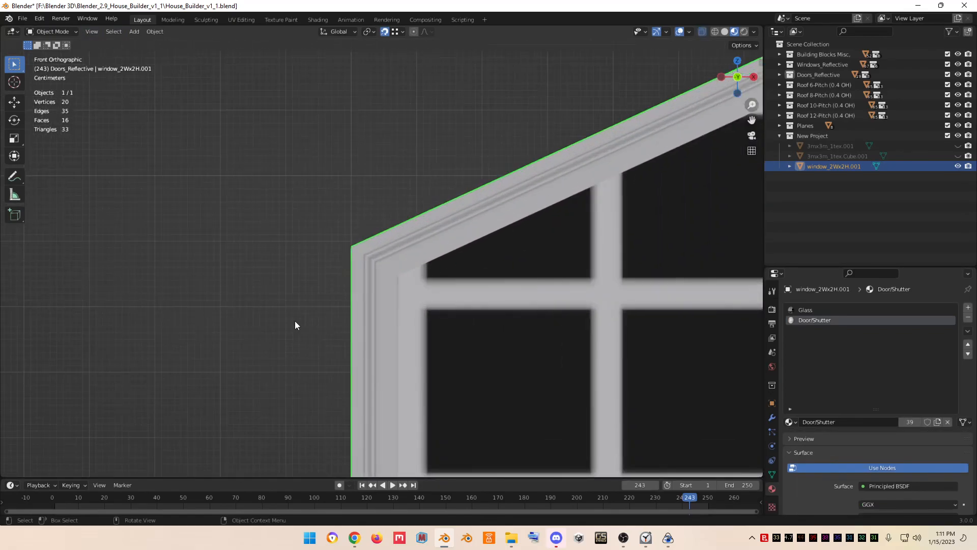
scroll(295, 325, down, 7)
scroll(294, 325, down, 2)
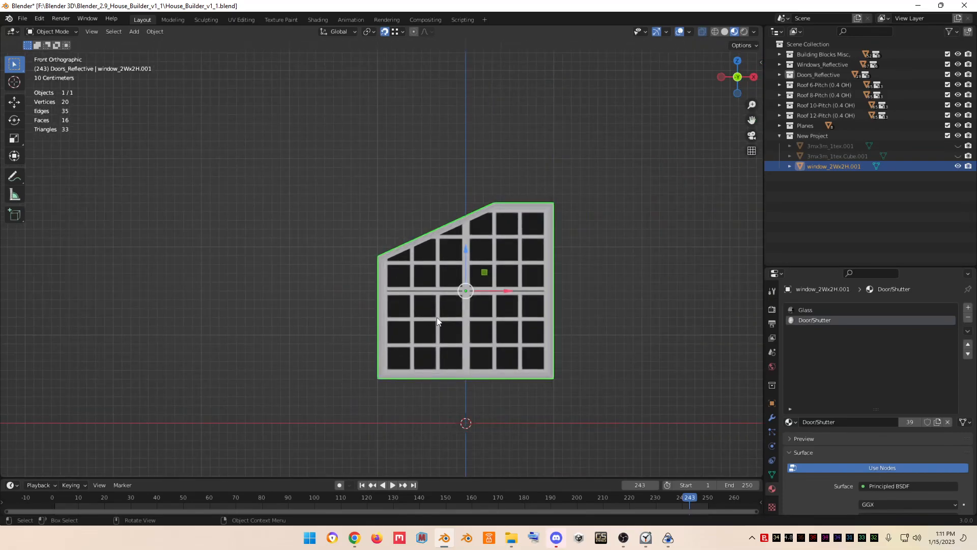
- Select the glass face and, in UV Editing, move its UVs onto the plain black area of the reflective_windows texture
key(Tab)
key(alt+a)
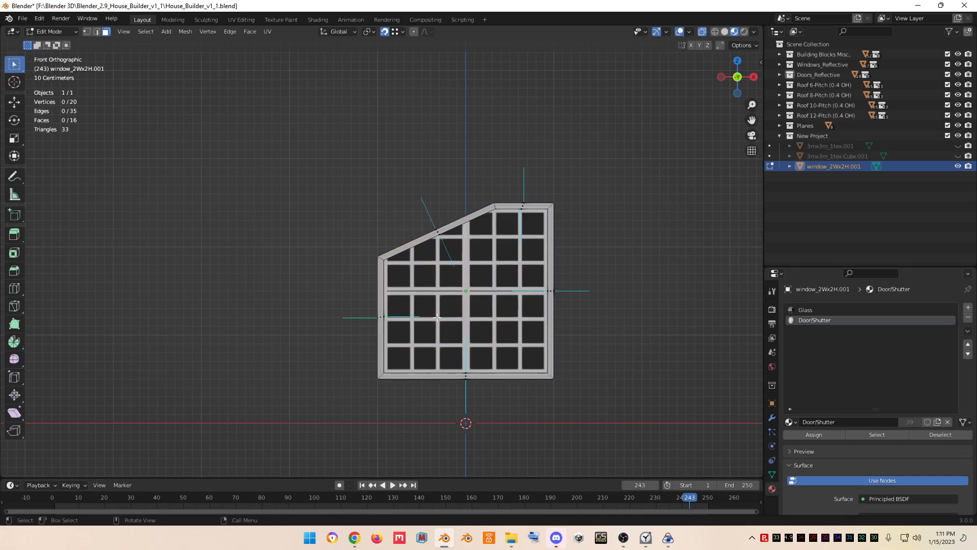
click(467, 294)
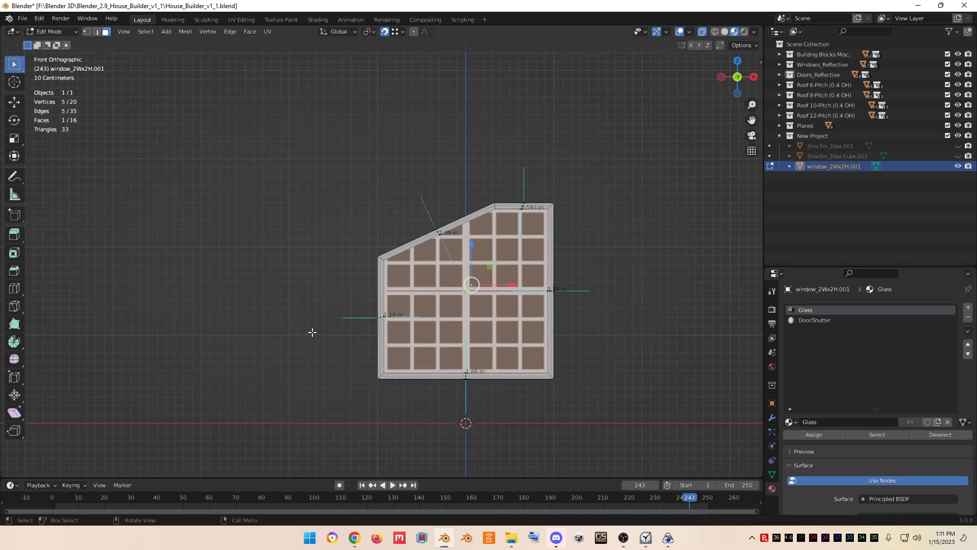
click(249, 20)
drag(232, 277, 333, 302)
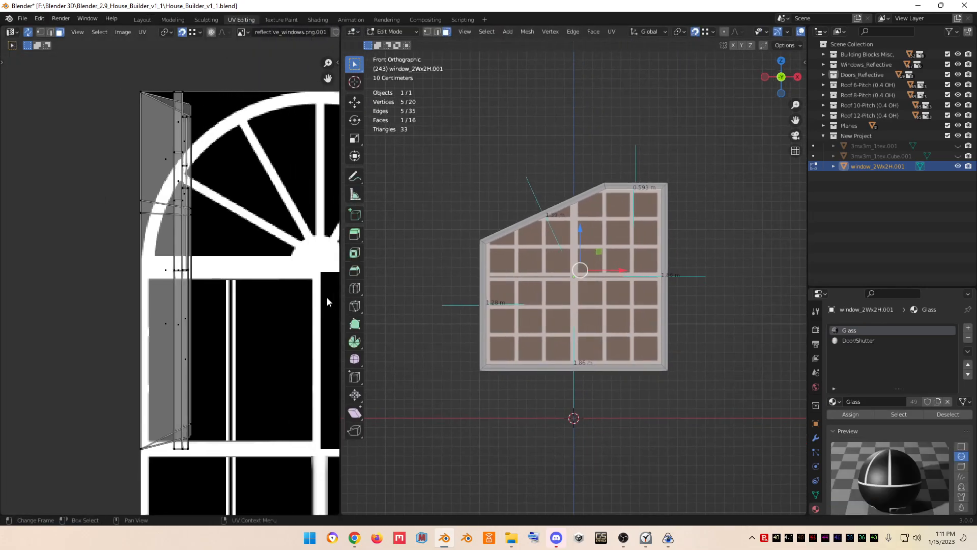
scroll(255, 299, down, 3)
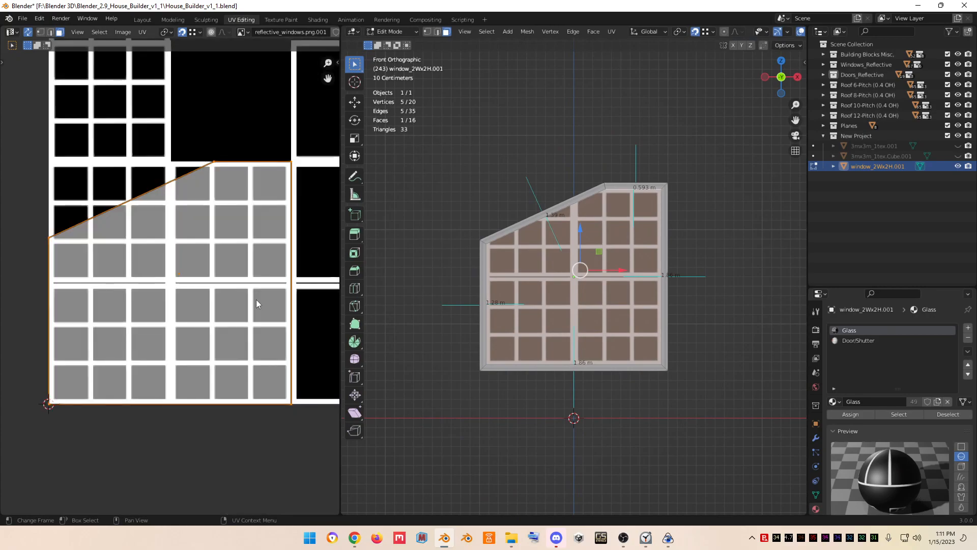
scroll(256, 299, down, 3)
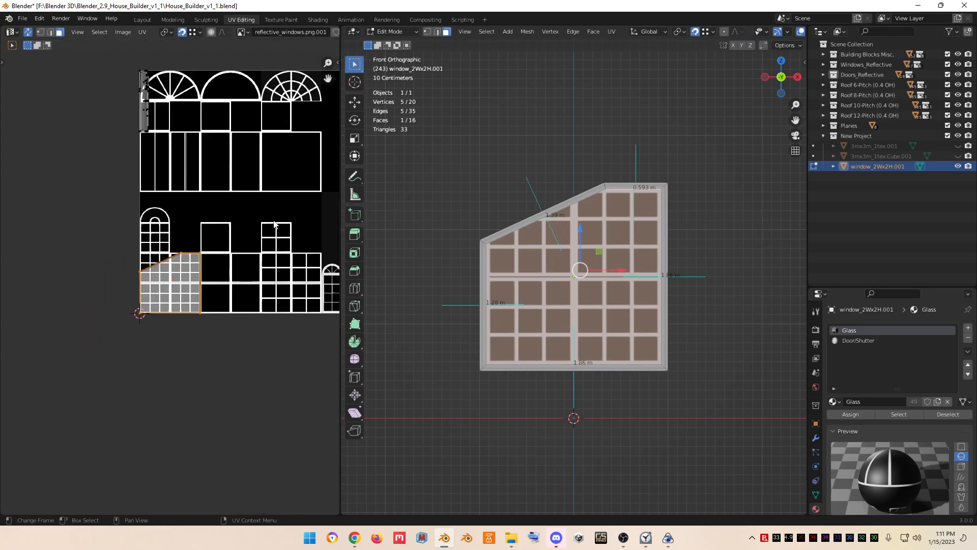
drag(328, 78, 249, 140)
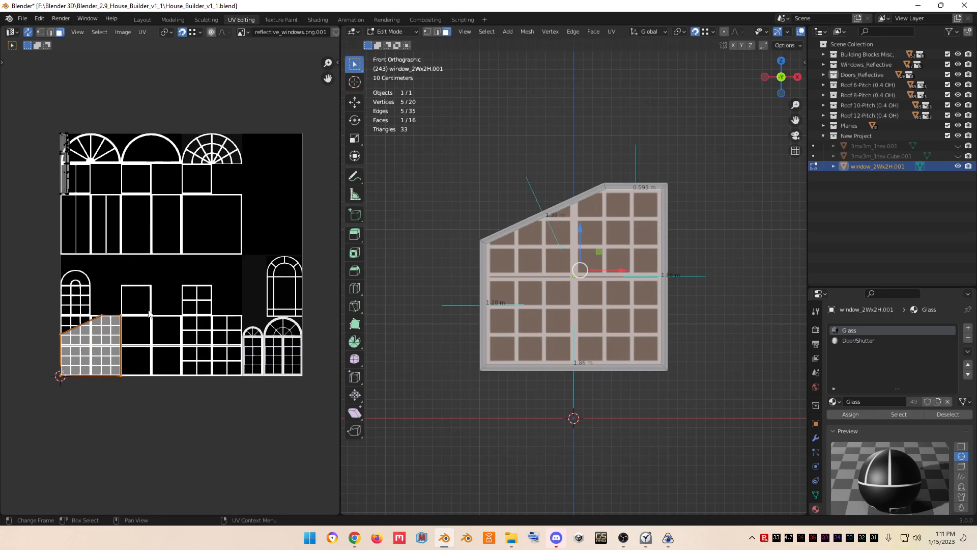
click(181, 32)
key(g)
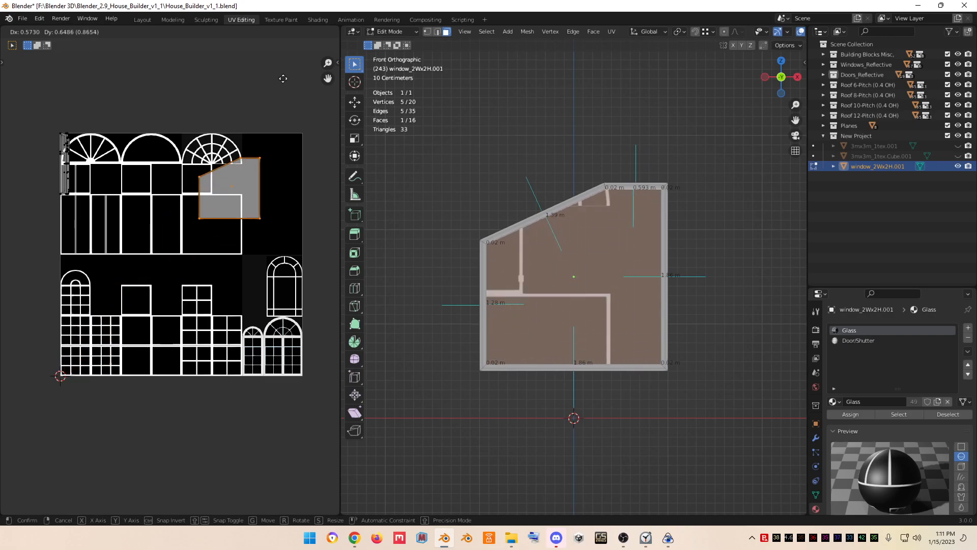
ctrl+click(24, 475)
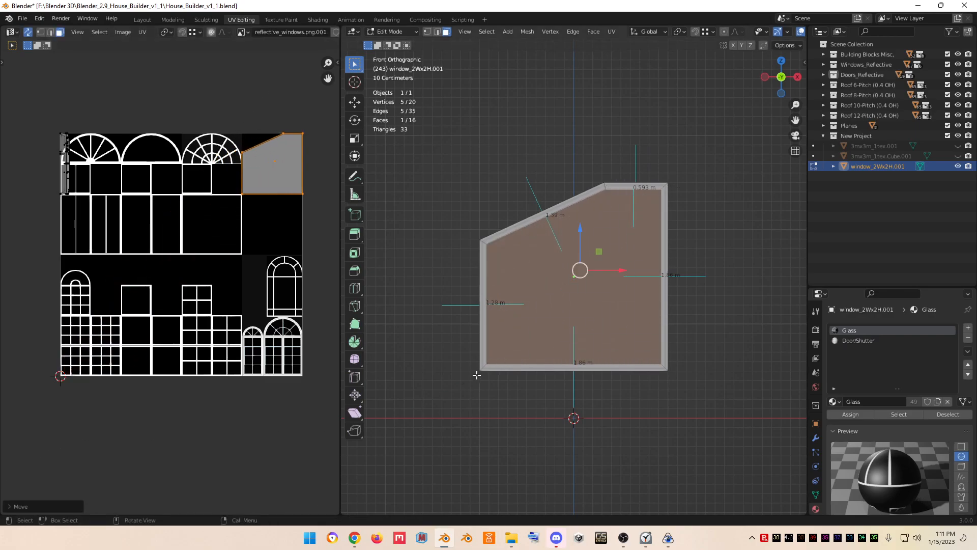
- Leave Edit Mode, return to the Layout workspace and deselect to inspect the finished sloped window
key(Tab)
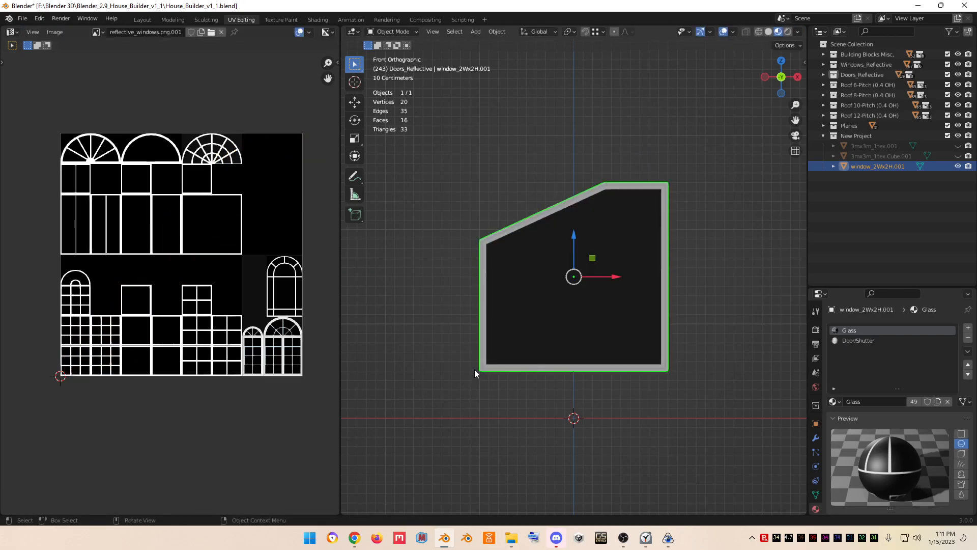
click(143, 20)
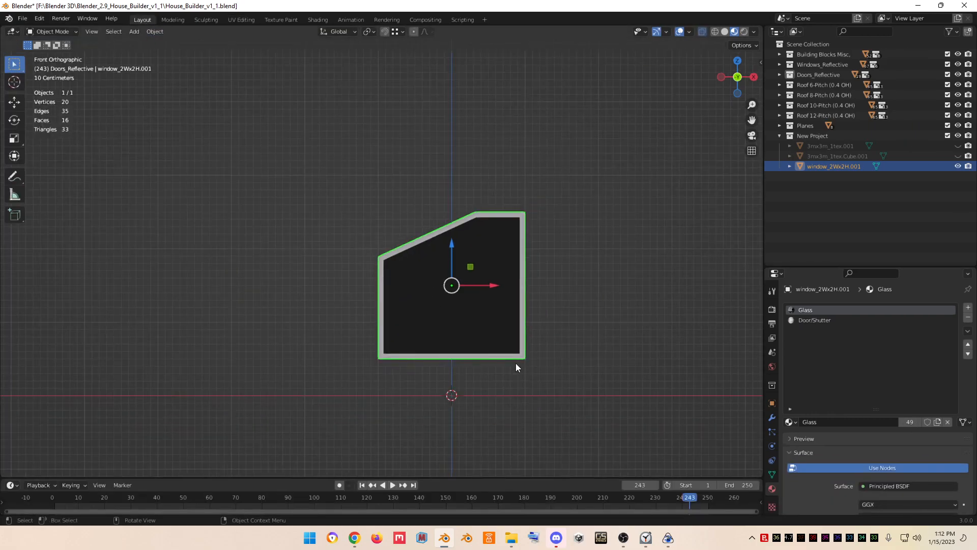
click(552, 325)
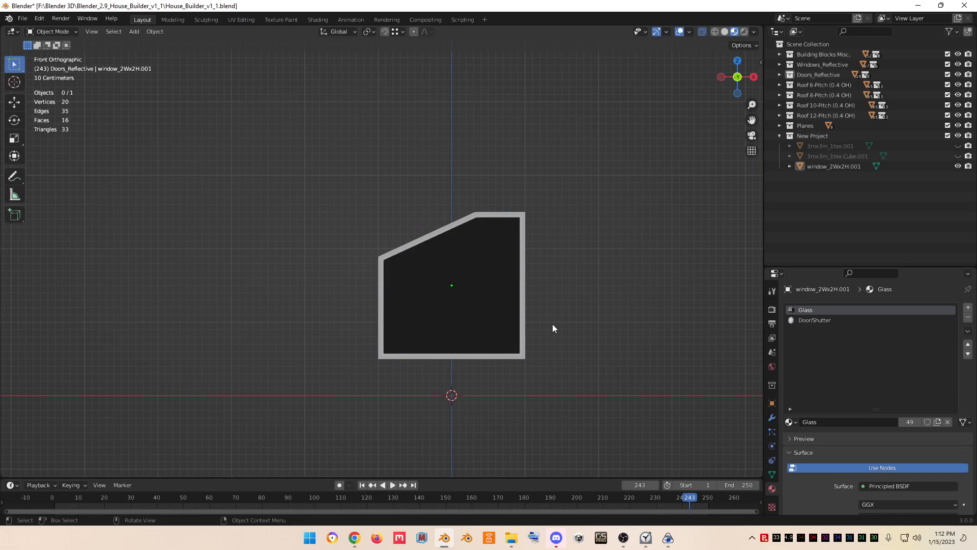
scroll(553, 325, up, 1)
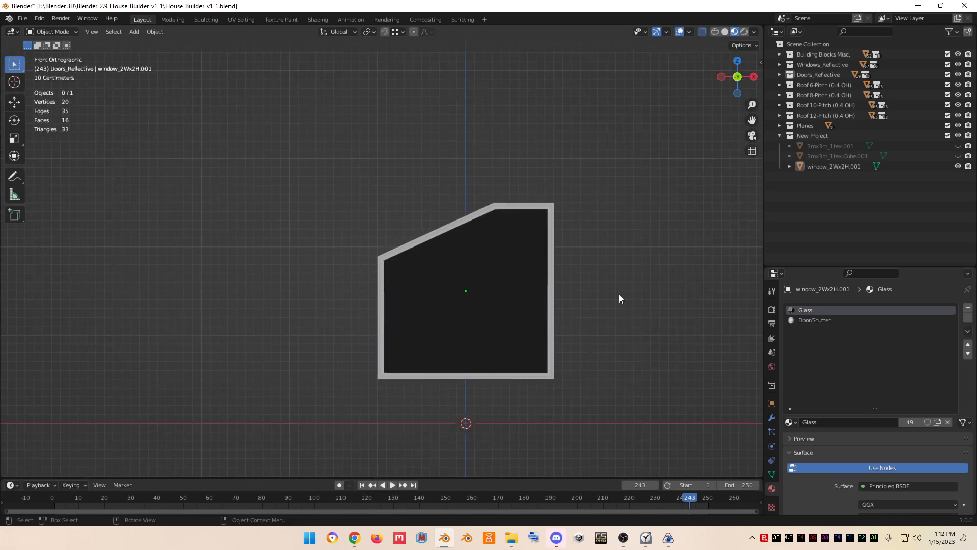